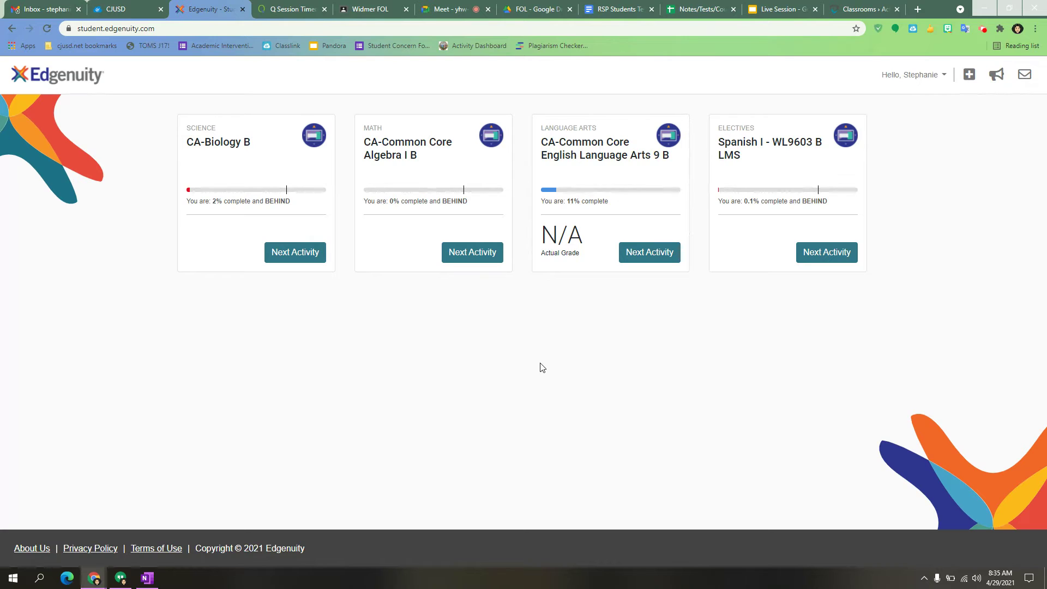
Step: Open the ELA 9 B course and the guided notes PDF for the Rhyme Scheme and Rhythm in a Sonnet lesson
left_click(582, 178)
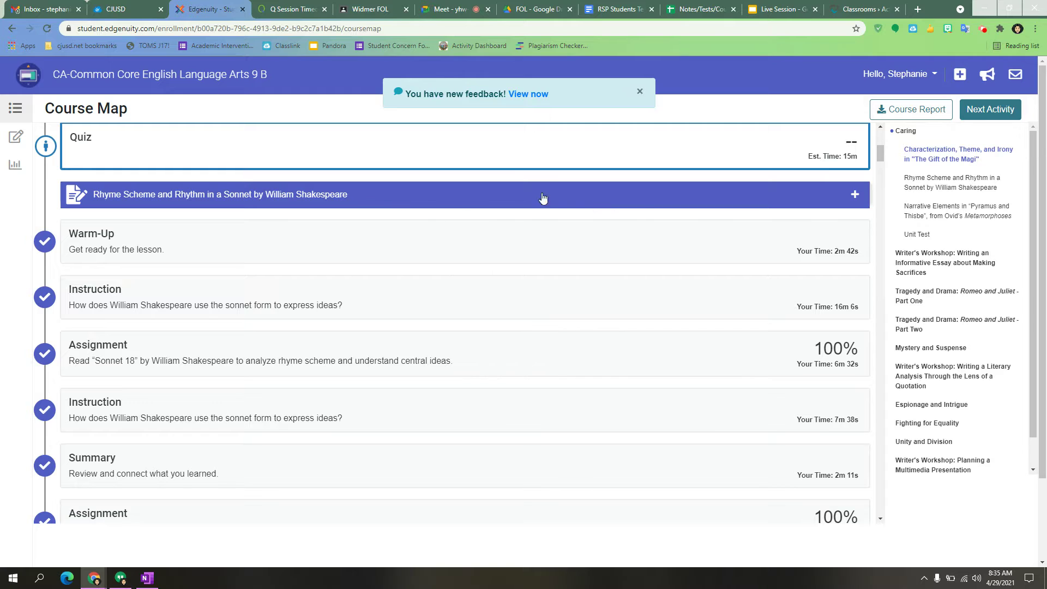
left_click(861, 199)
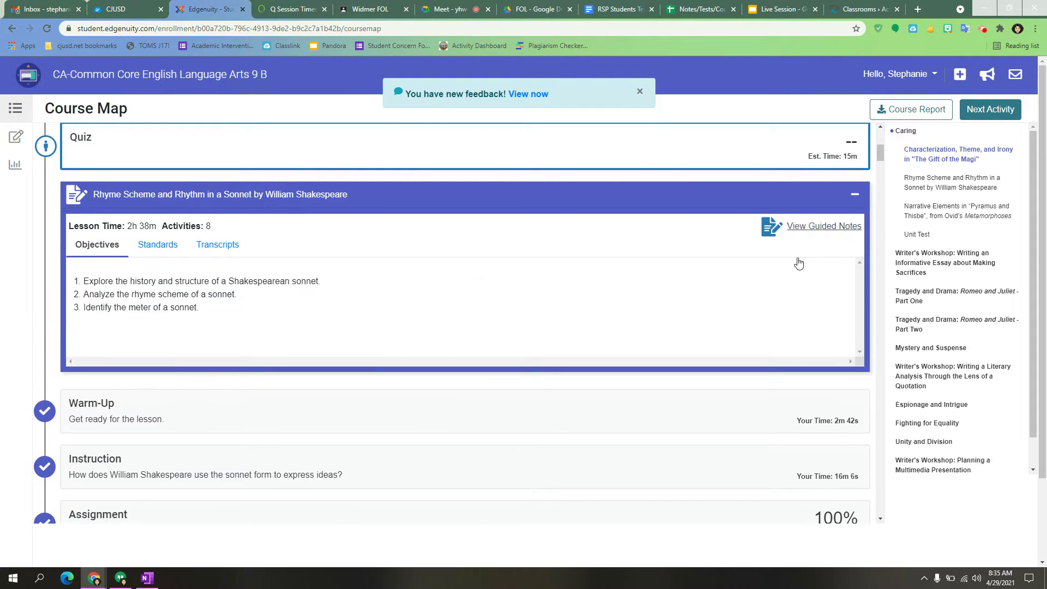
left_click(820, 228)
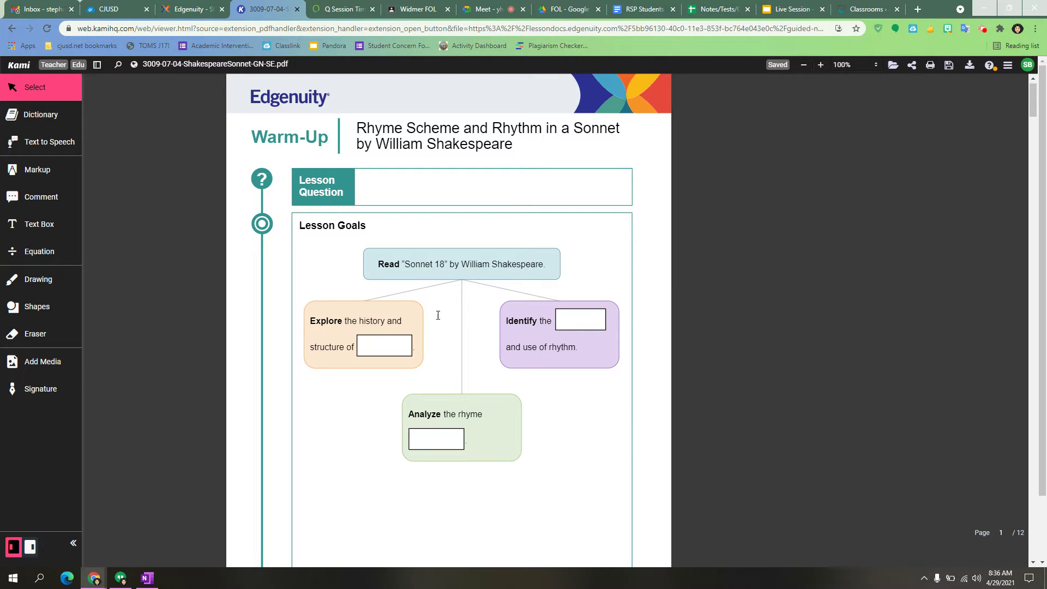
Step: Move the Kami notes tab to its own window on the right, with the Edgenuity course map on the left
right_click(272, 5)
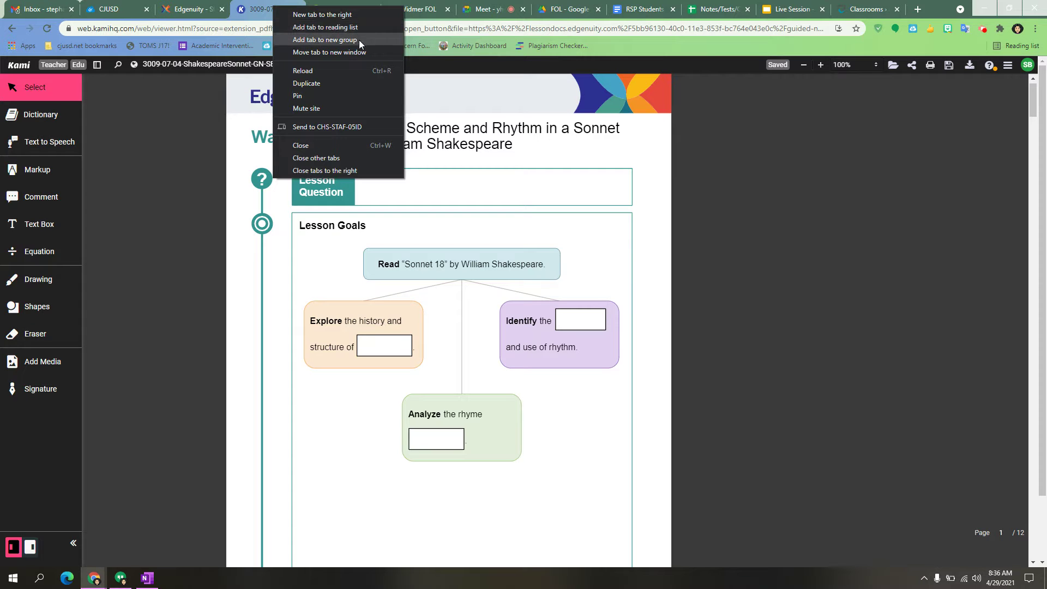
left_click(326, 52)
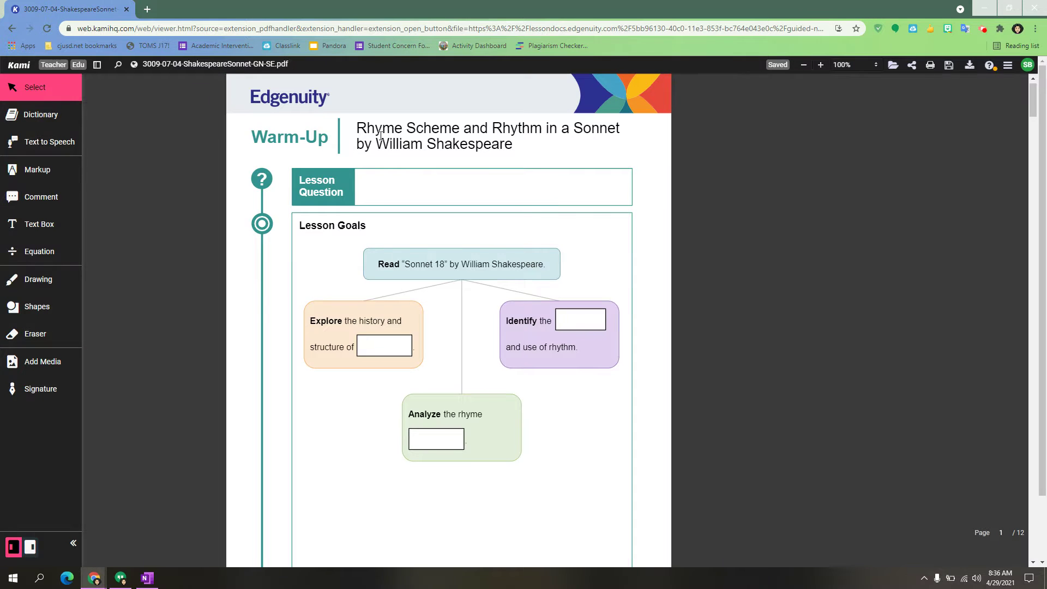
left_click(1012, 10)
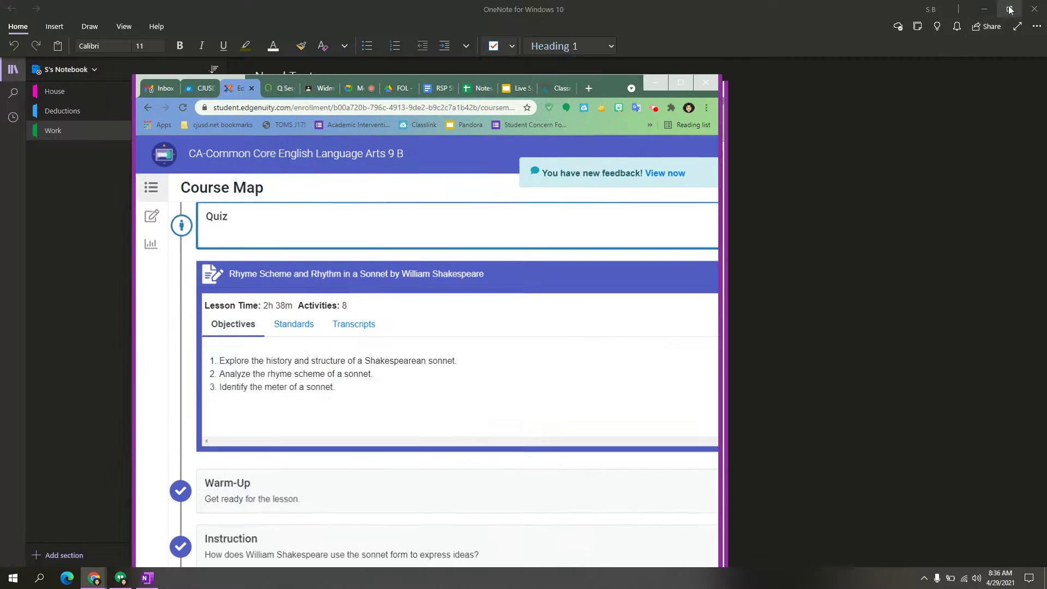
left_click(1009, 8)
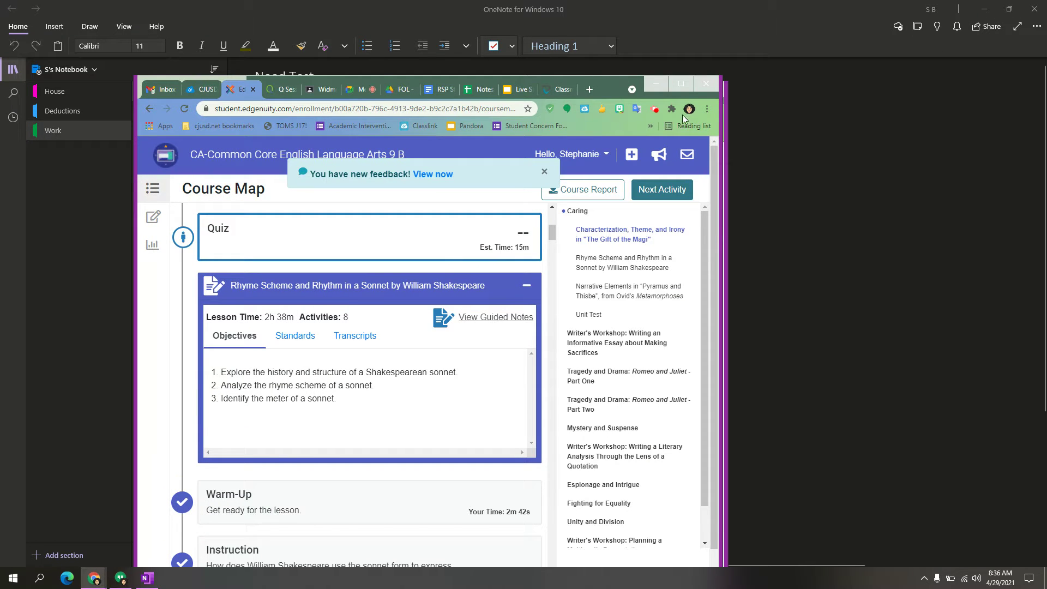
left_click_drag(606, 80, 469, 4)
left_click_drag(604, 91, 932, 7)
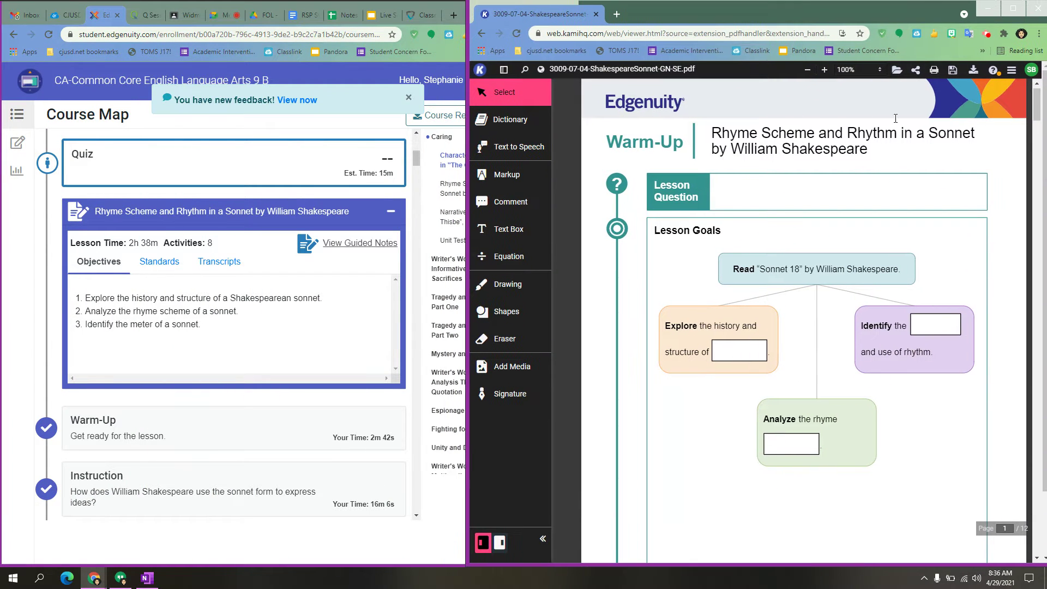
left_click_drag(603, 141, 690, 143)
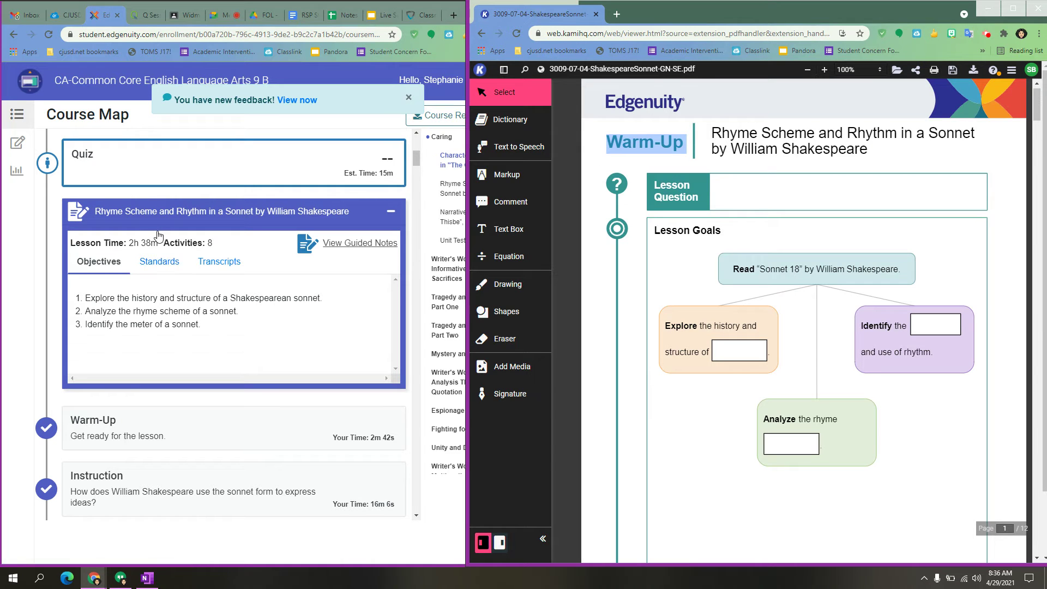
Step: Open the Warm-Up activity and go to its first page with the lesson question video
scroll(158, 240, "down", 1)
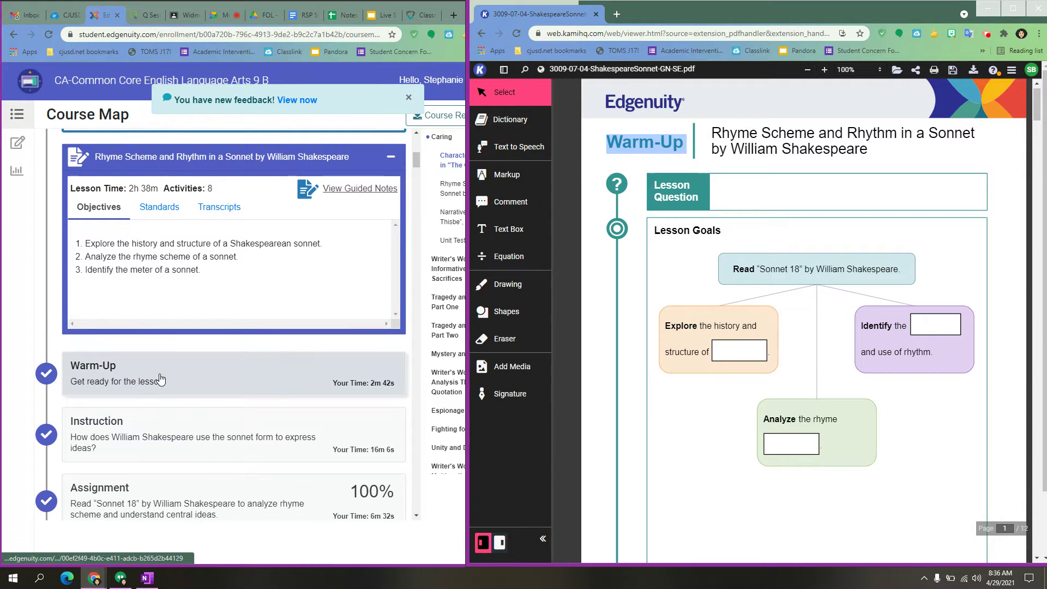
left_click(156, 374)
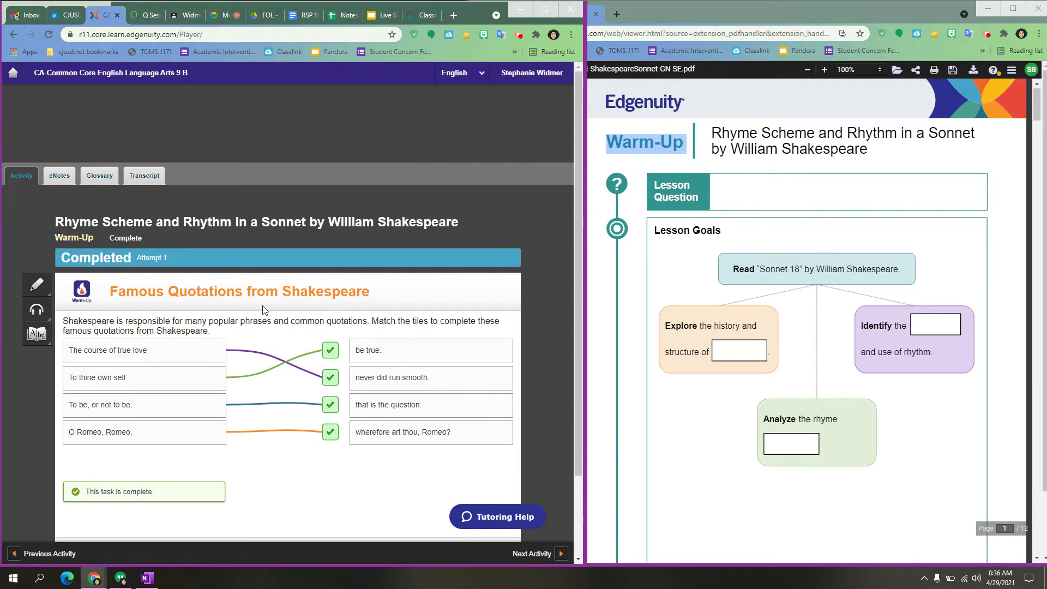
scroll(263, 309, "down", 3)
left_click(276, 481)
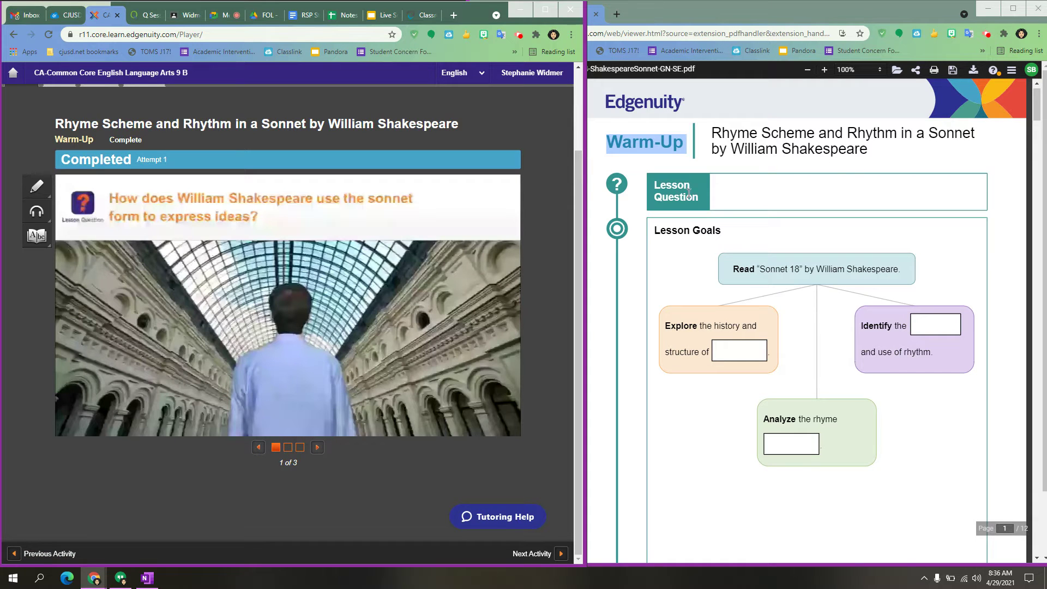
mouse_move(219, 220)
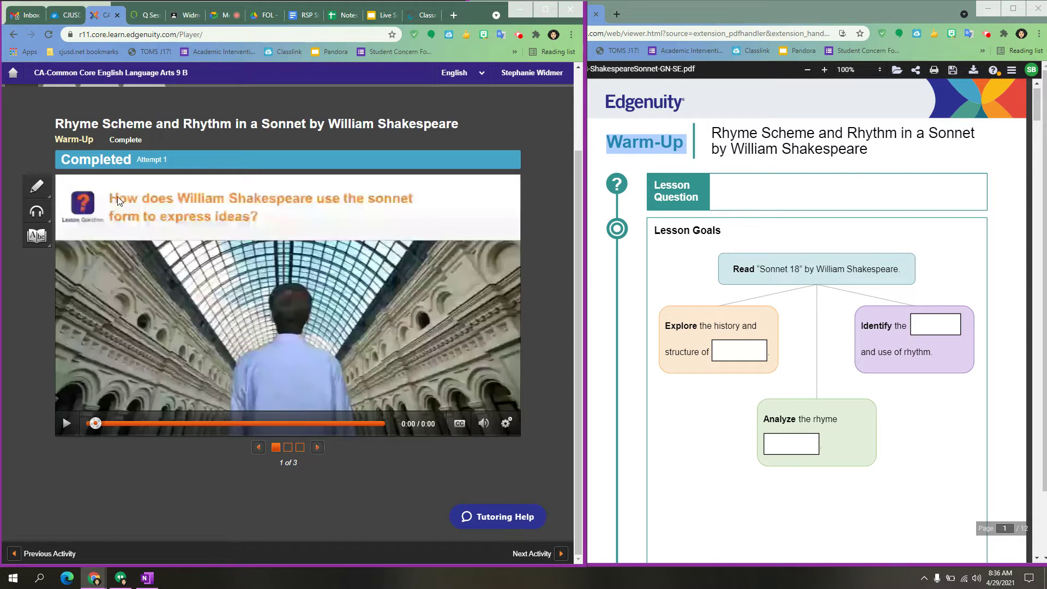
Step: Add a text box reading 'How does William Shakespeare use the sonnet form to express ideas?' in the Lesson Question box
left_click(824, 208)
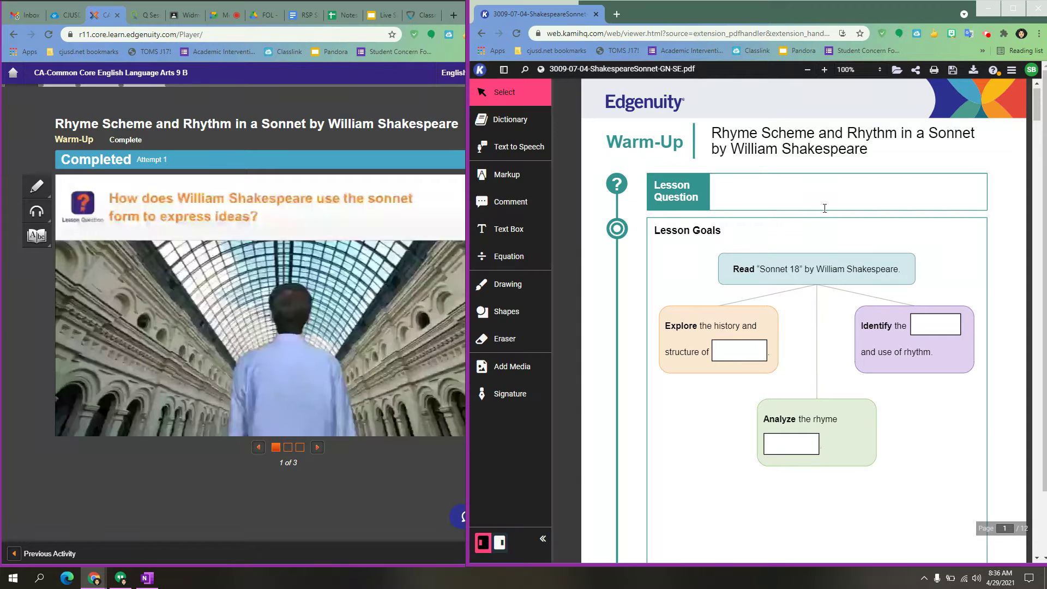
left_click(513, 231)
left_click(778, 195)
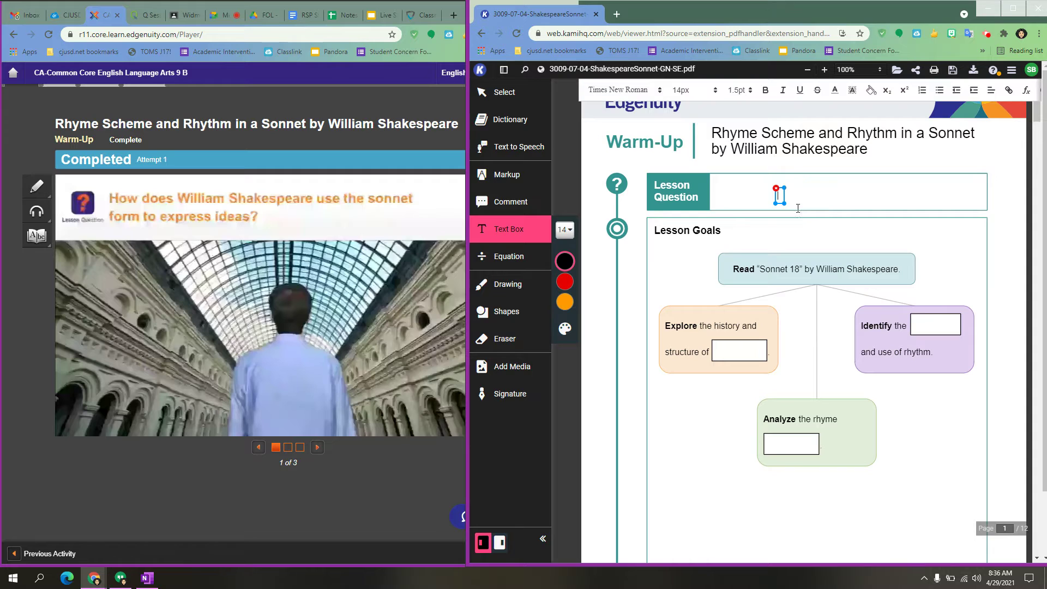
type("How doe")
type("s Will")
type("How does William Shakkes")
type("peare use the ")
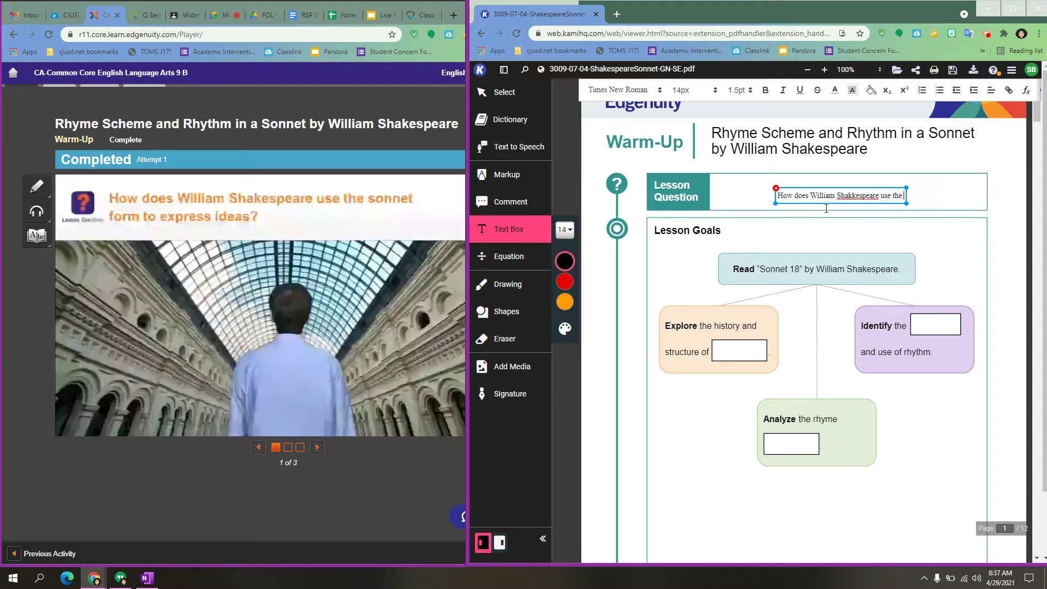
type("S")
key("BackSpace")
type("sonnet form to express ideas?")
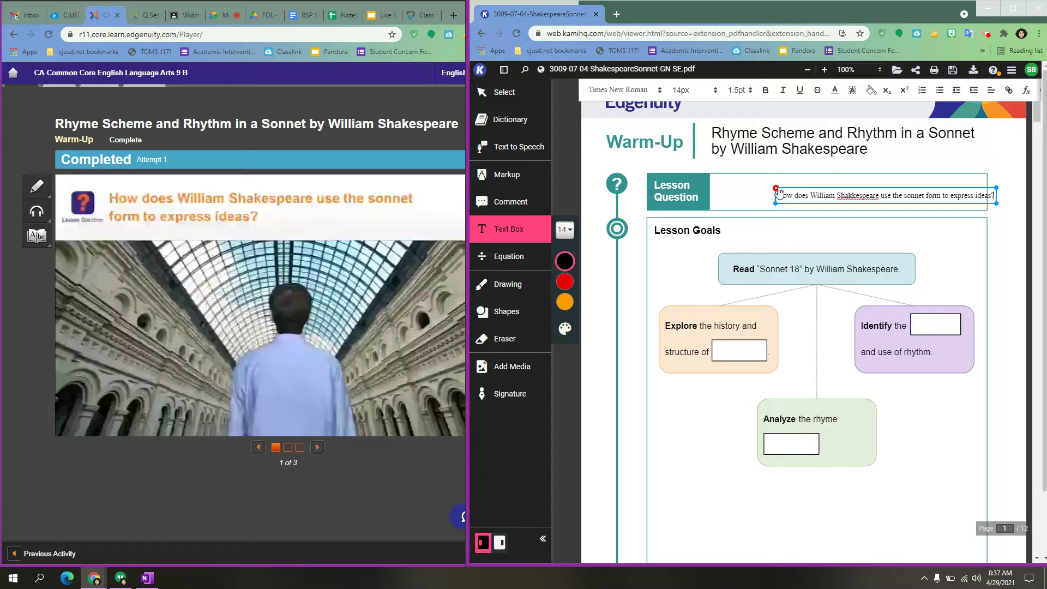
mouse_move(779, 189)
left_click_drag(796, 185, 750, 178)
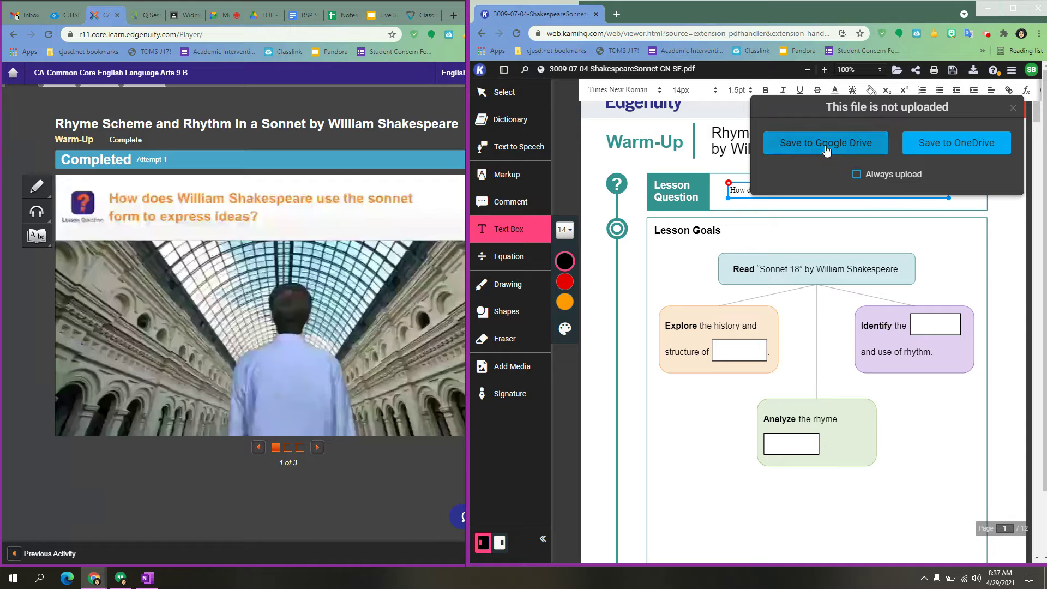
Step: Turn on Always upload and save the annotated notes to Google Drive
left_click(872, 187)
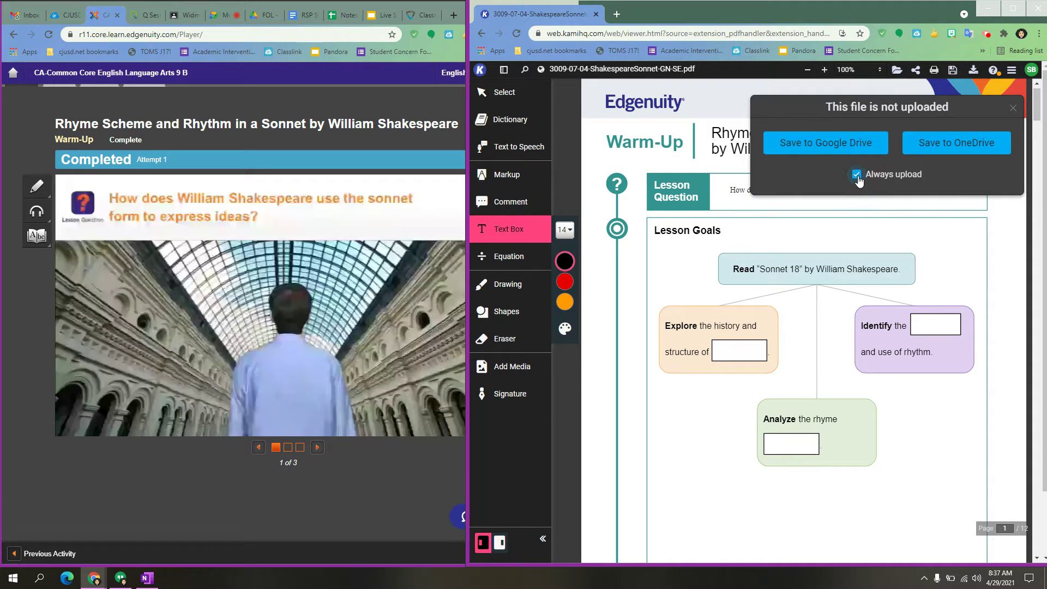
left_click(820, 151)
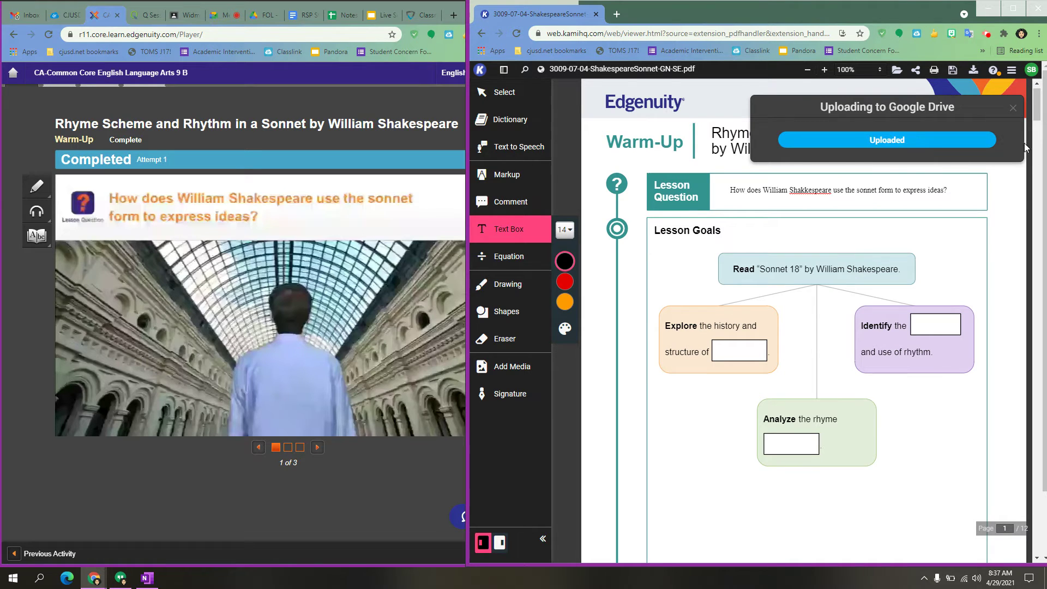
left_click(814, 201)
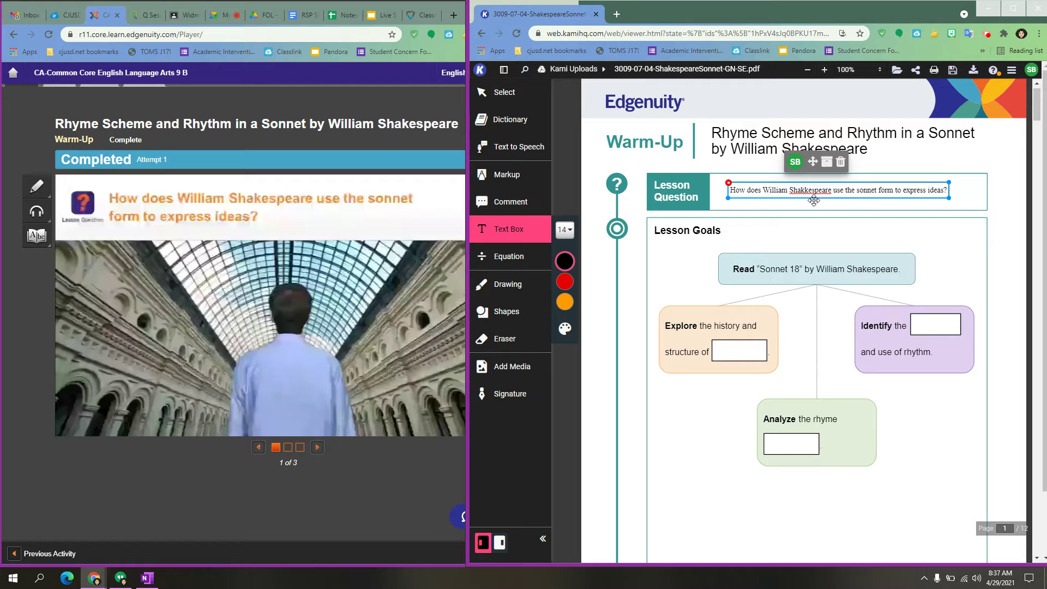
left_click(333, 440)
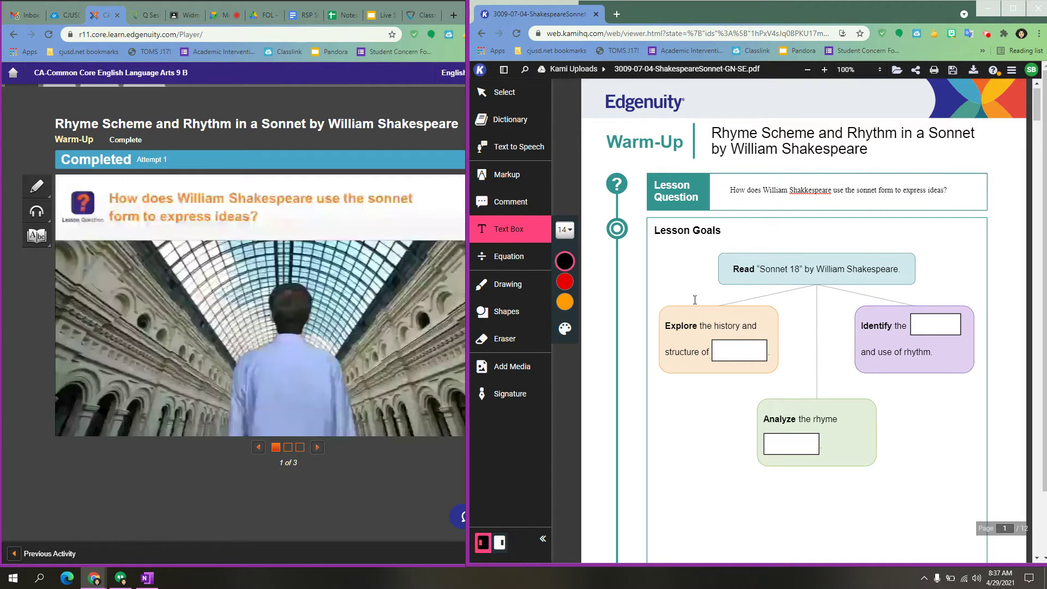
Step: Go to the Lesson Goals slide (2 of 3) and start an answer in the 'structure of' blank
scroll(757, 285, "down", 1)
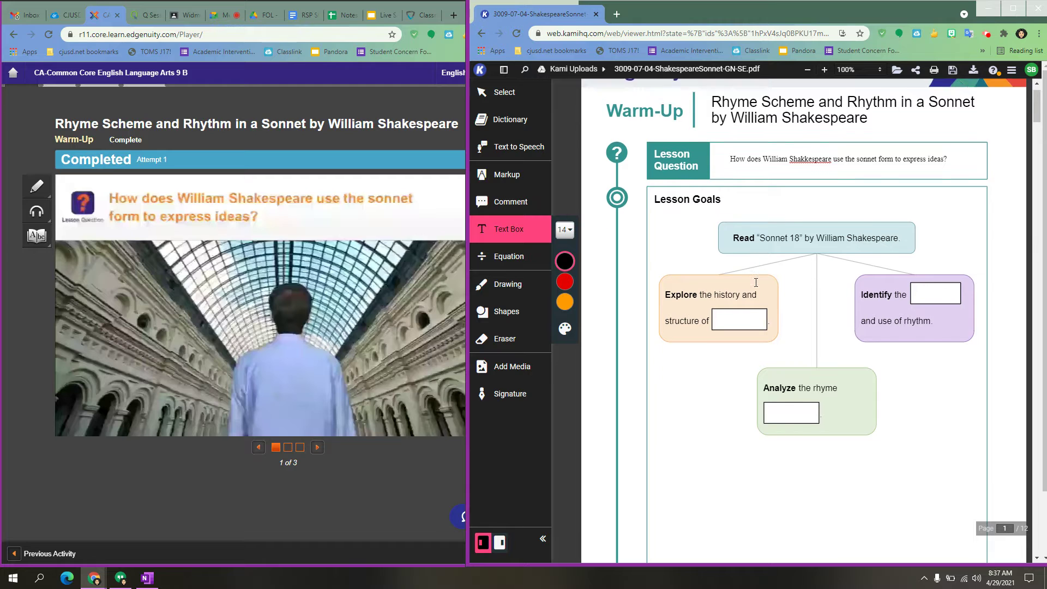
left_click(317, 447)
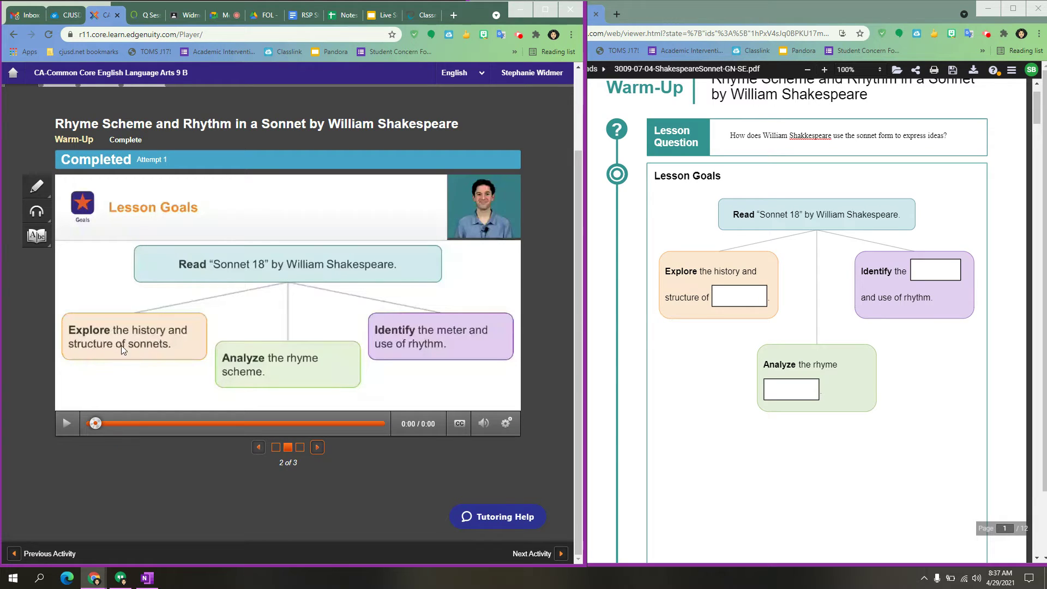
left_click(731, 296)
Step: Fill the Lesson Goals blanks with 'sonnets' and 'meter', checking the slides in between
type("sonnet")
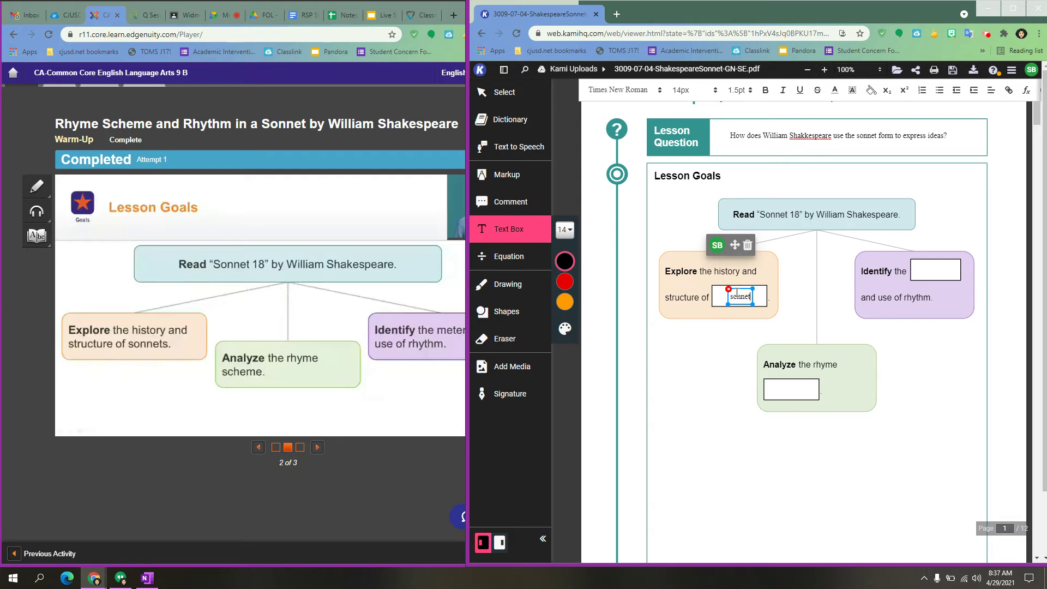
type("s")
left_click(784, 397)
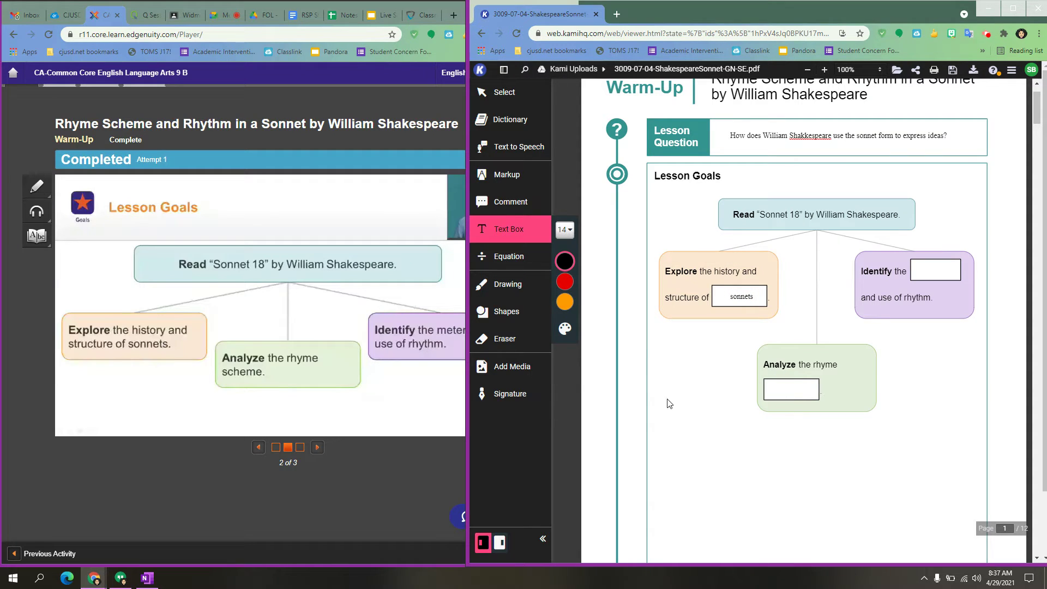
left_click(797, 395)
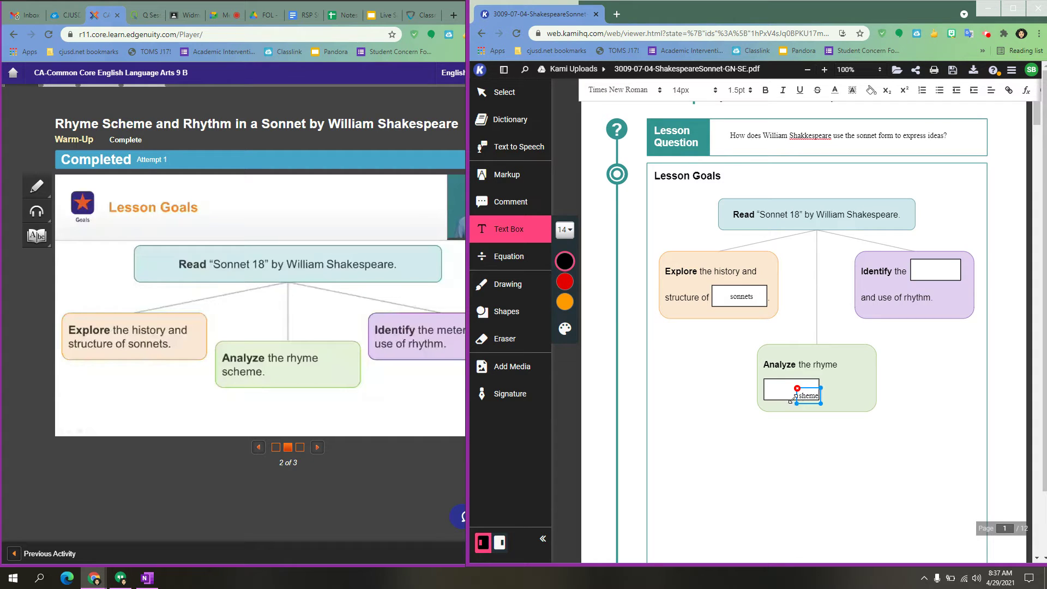
mouse_move(396, 319)
left_click(434, 332)
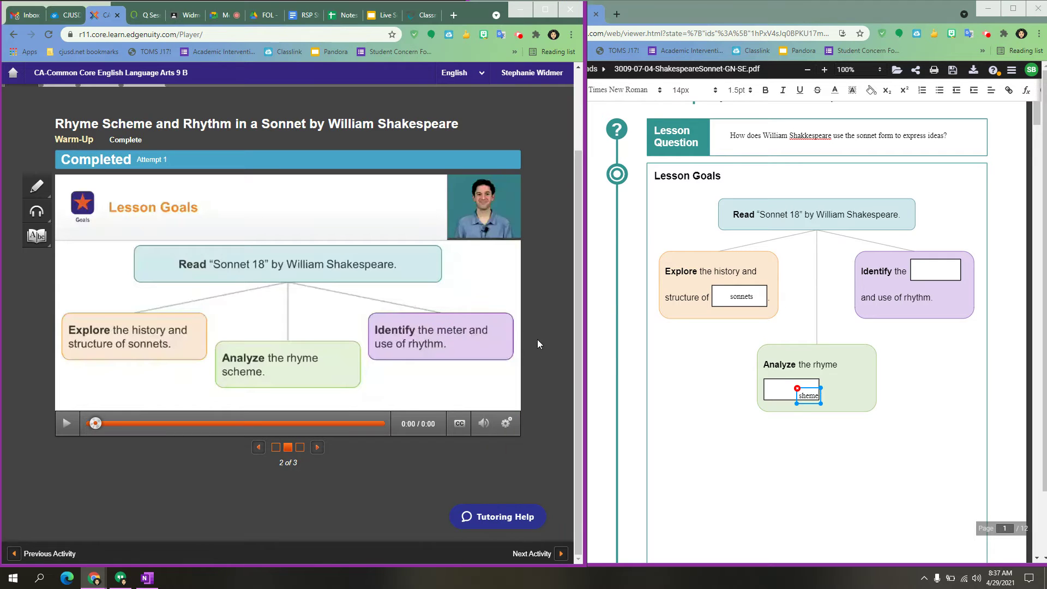
left_click(950, 276)
left_click(922, 265)
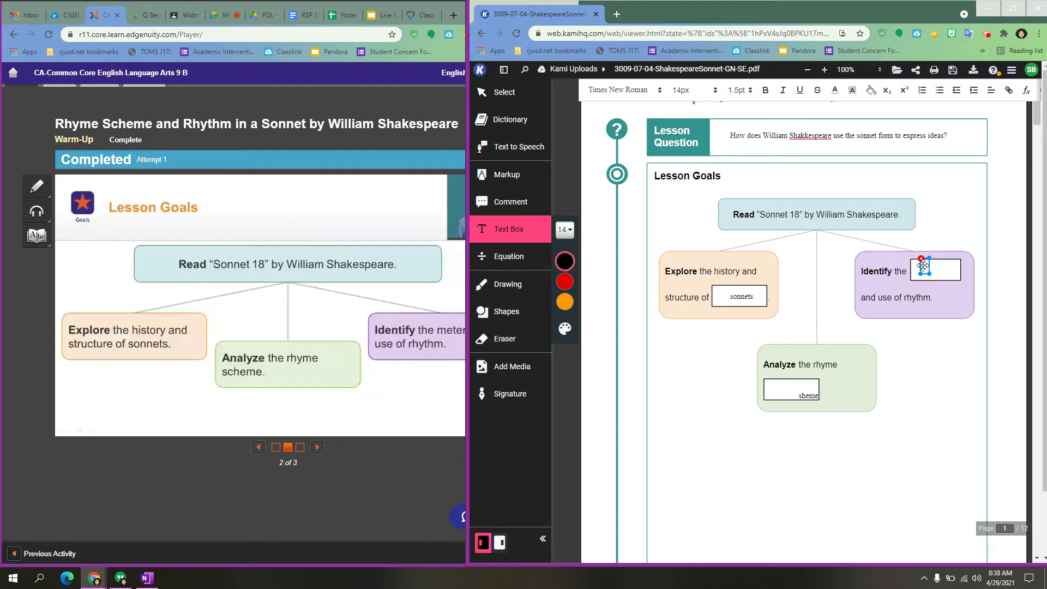
type("meter")
Step: Move the 'sheme' answer neatly into the Analyze the rhyme answer box
left_click(807, 392)
left_click(807, 391)
mouse_move(807, 392)
left_mouse_down()
mouse_move(787, 387)
mouse_move(849, 373)
mouse_move(795, 388)
left_mouse_up()
left_click(712, 423)
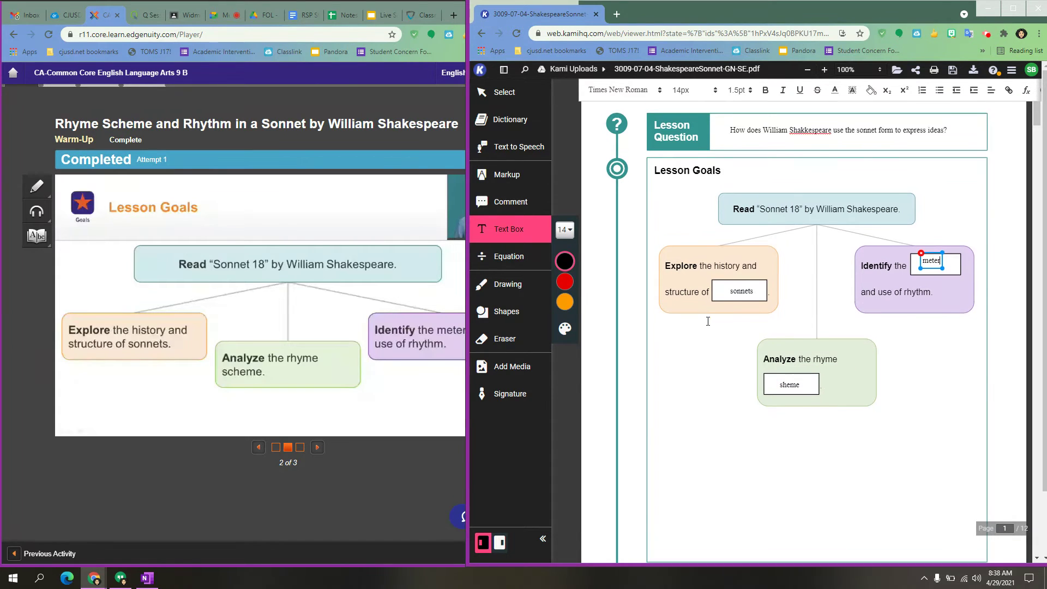
Step: Scroll the notes to the Words to Know page and advance the lesson to the Famous Quotations slide
scroll(689, 373, "down", 10)
scroll(710, 326, "down", 1)
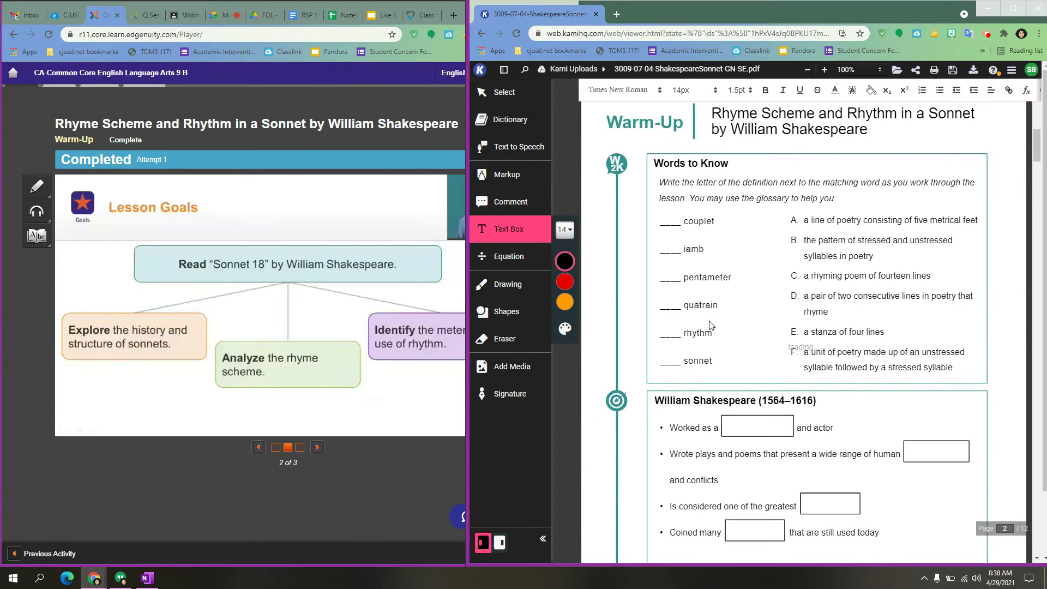
left_click_drag(604, 123, 693, 125)
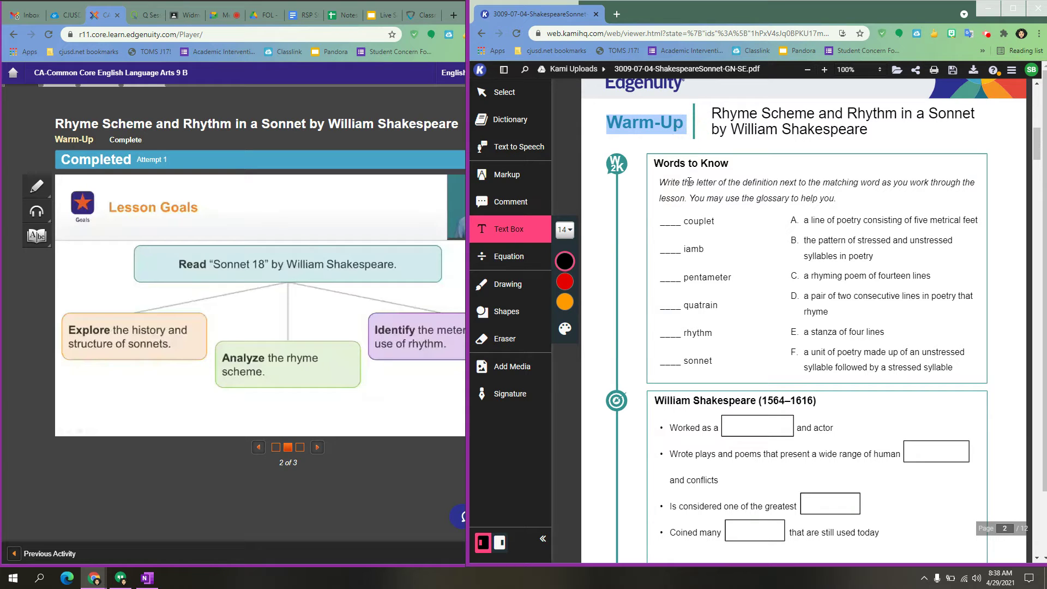
left_click(316, 447)
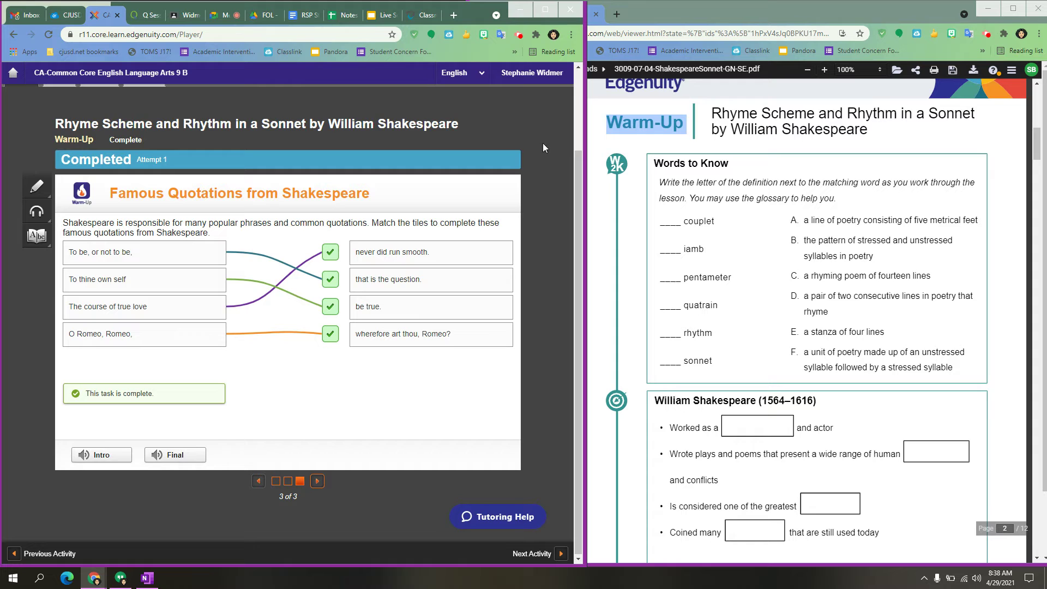
left_click(554, 8)
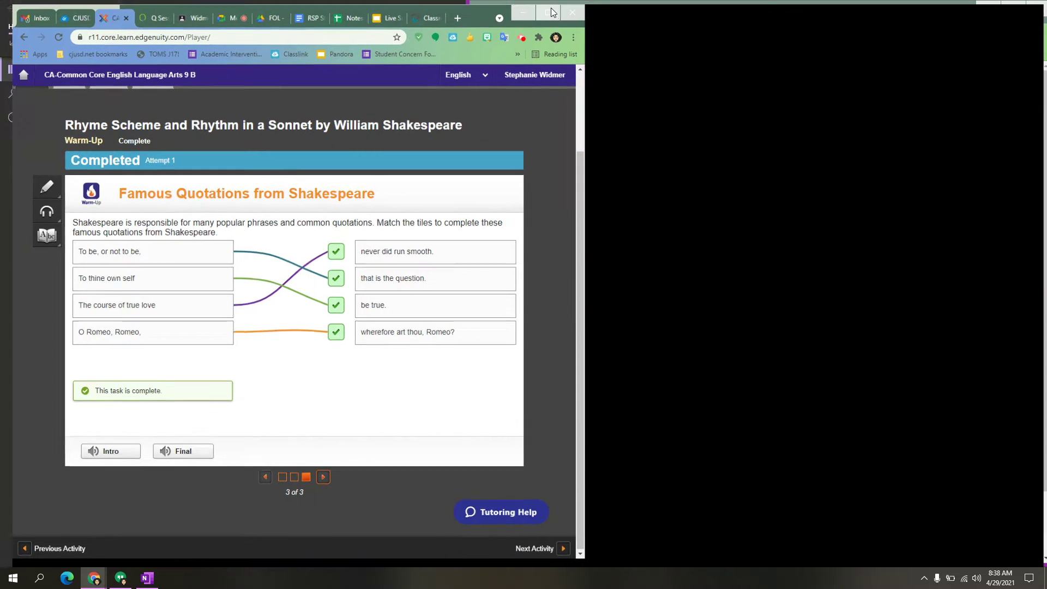
left_click(1030, 102)
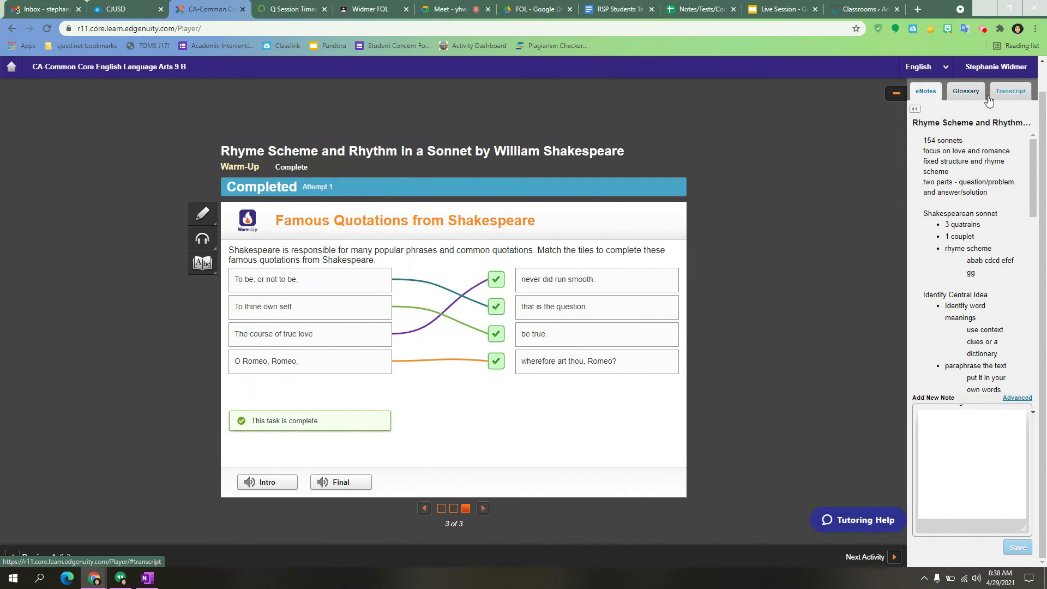
left_click(965, 91)
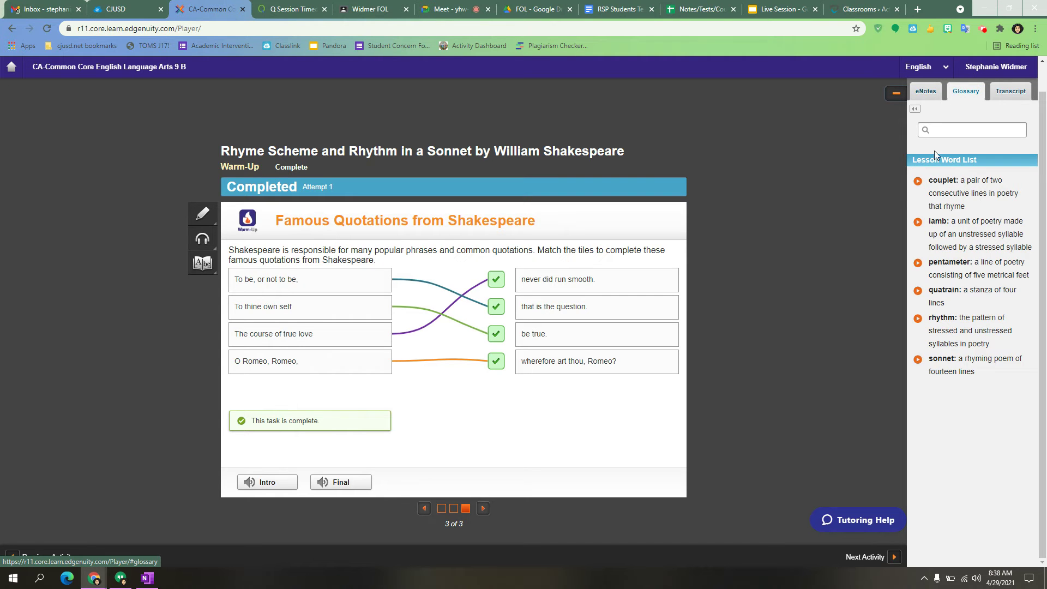
left_click(1005, 12)
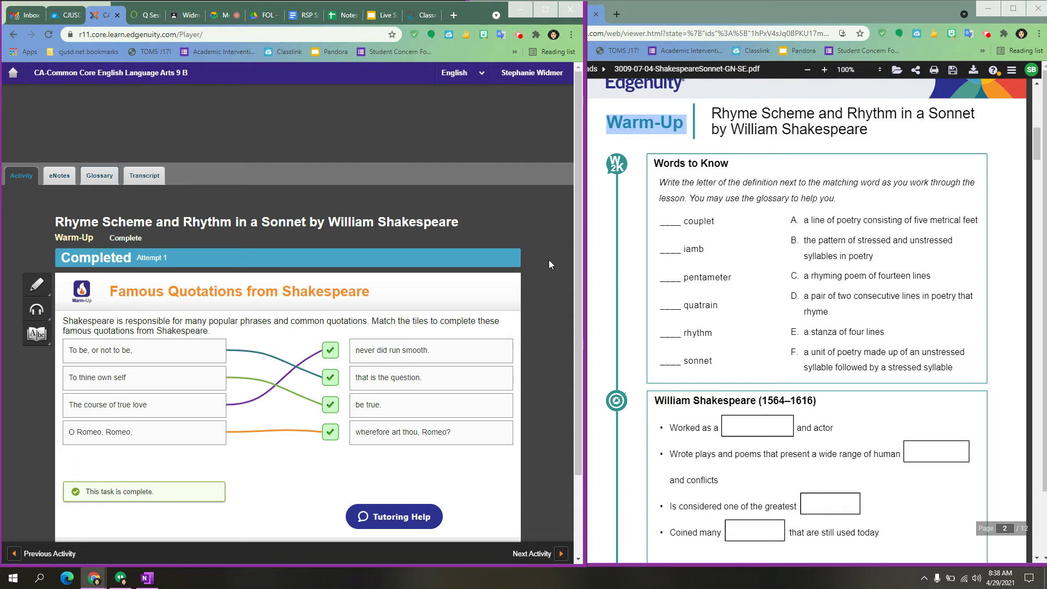
Step: Scroll the Kami notes to page 3 and select its Instruction heading
scroll(546, 259, "down", 1)
scroll(727, 166, "down", 1)
scroll(726, 166, "down", 3)
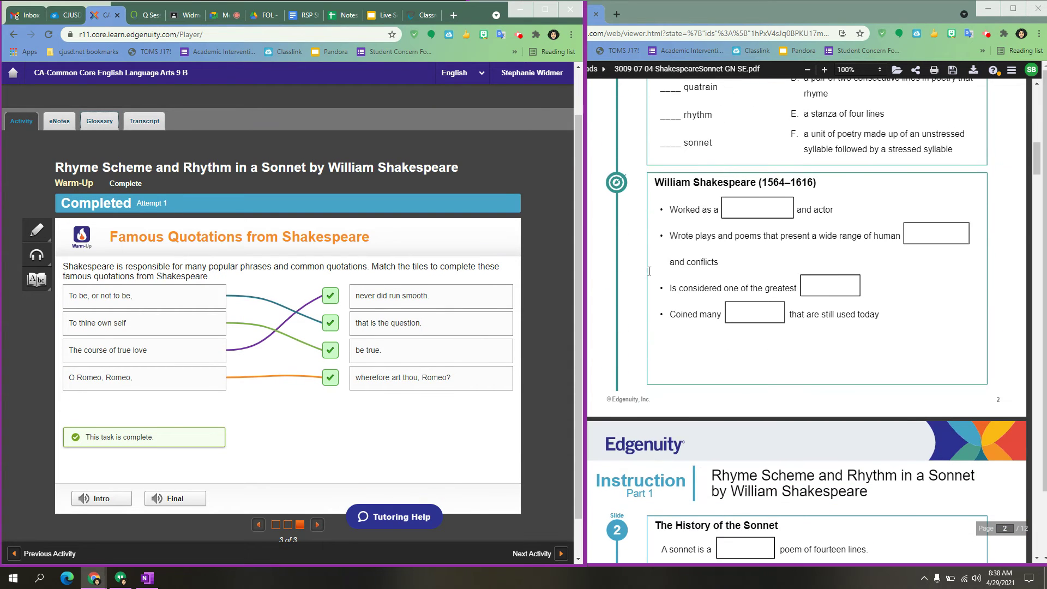
scroll(657, 239, "down", 5)
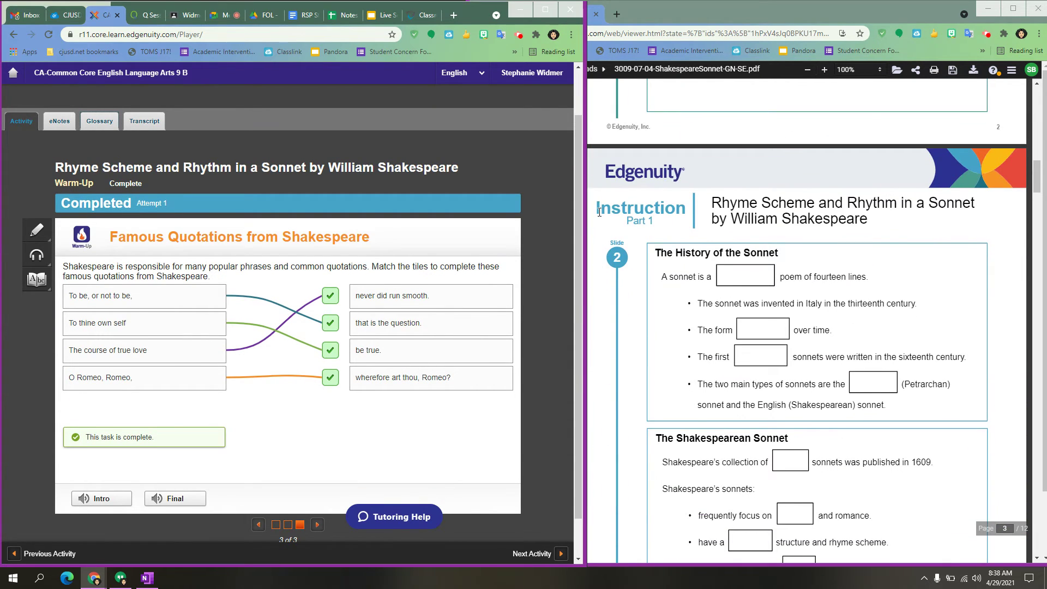
double_click(599, 212)
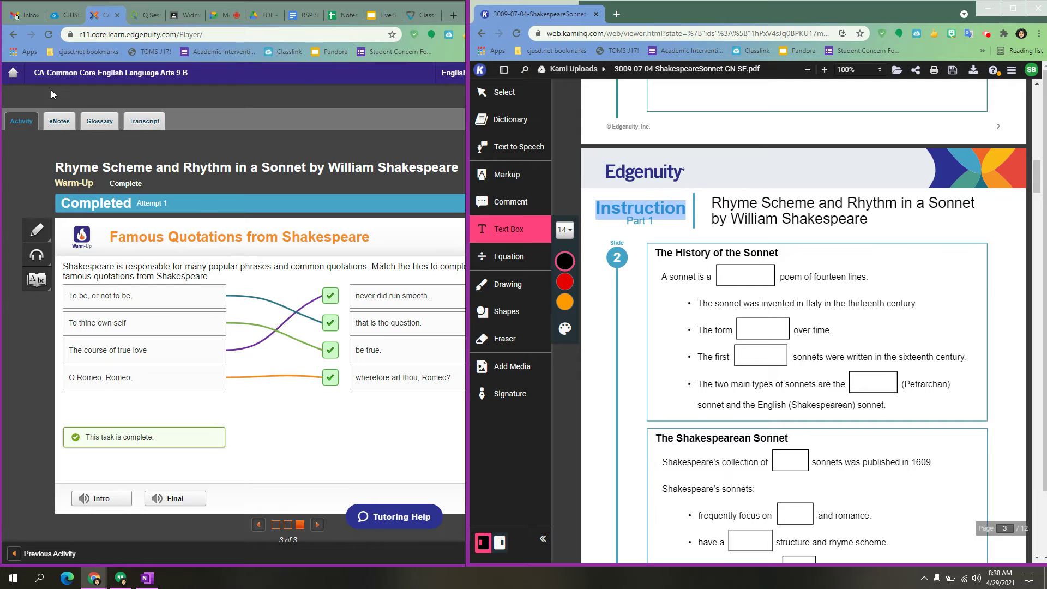
Step: Open the sonnet lesson's Instruction activity from the English Language Arts 9 B course map
left_click(15, 74)
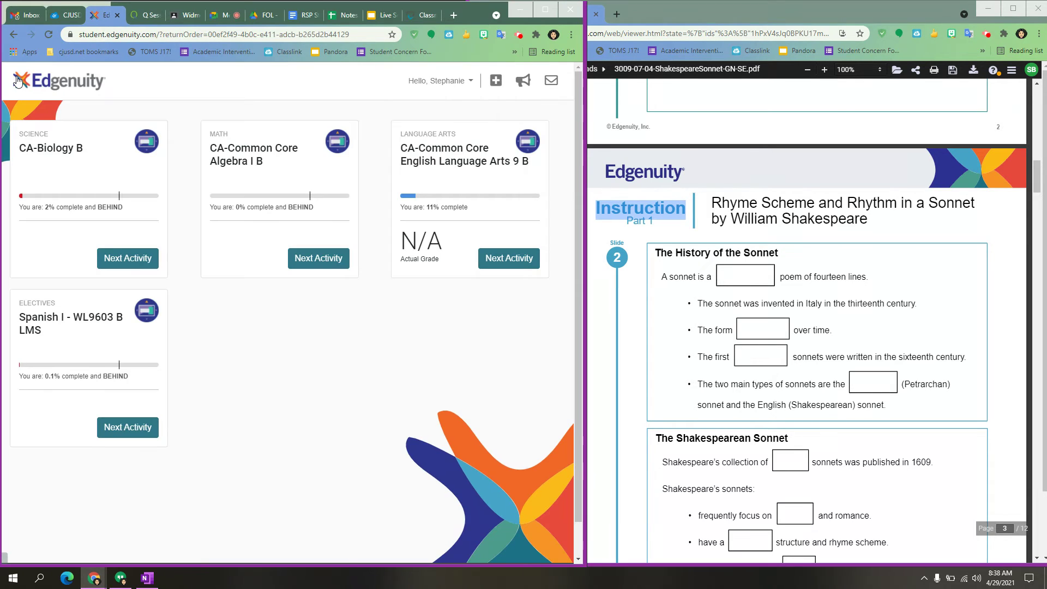
left_click(468, 185)
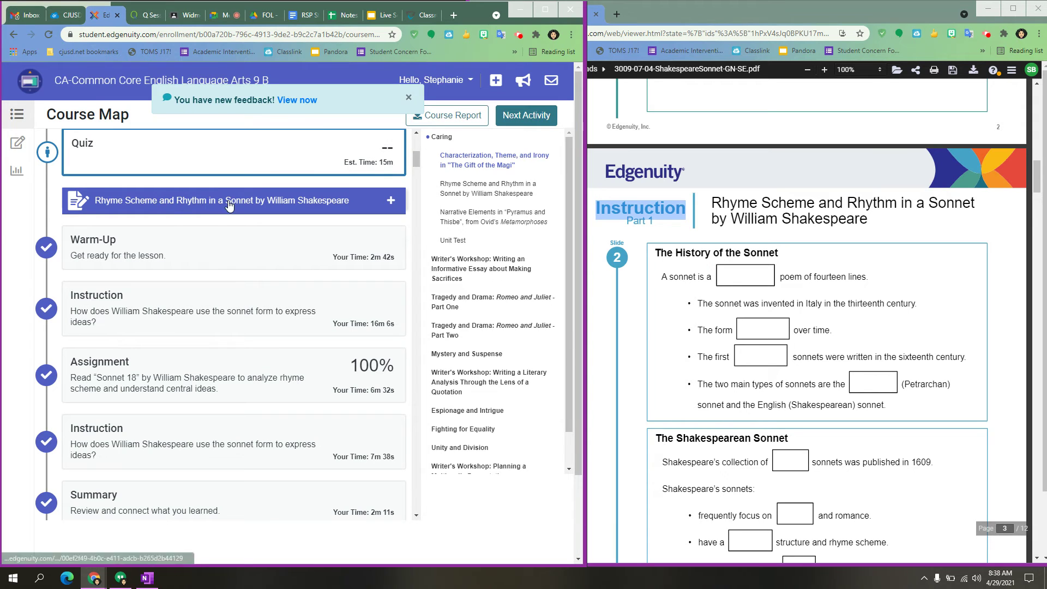
left_click(97, 306)
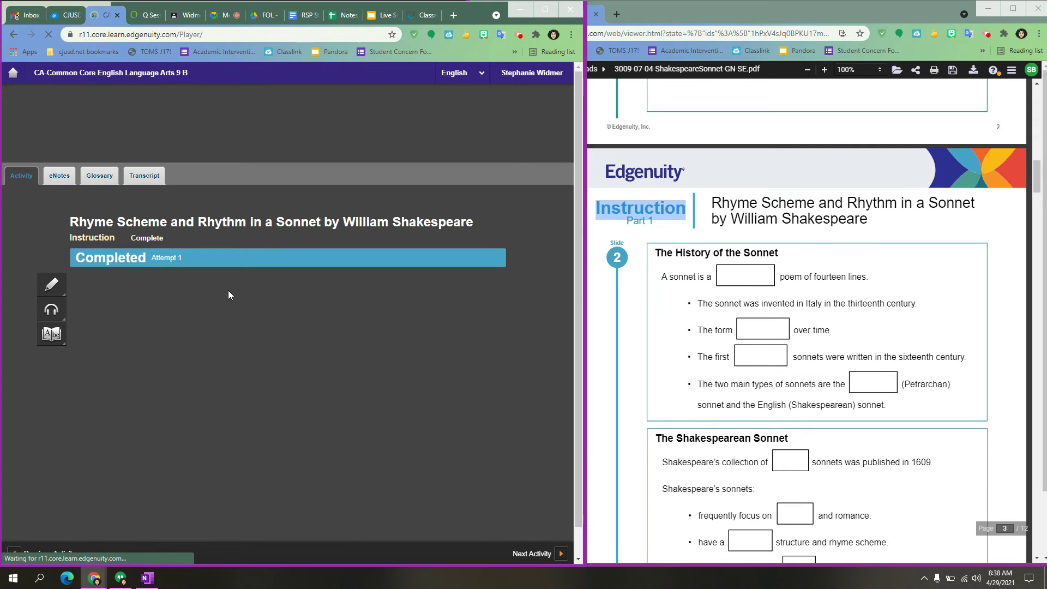
Step: Jump the Instruction player to slide 4 of 11, The Form of a Shakespearean Sonnet
left_click(634, 248)
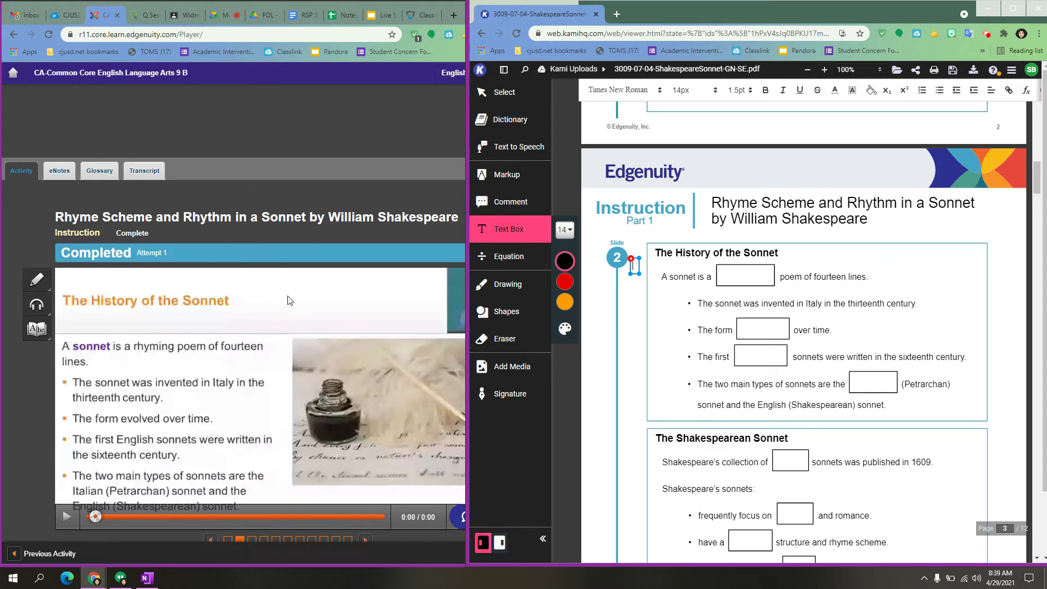
scroll(229, 399, "down", 1)
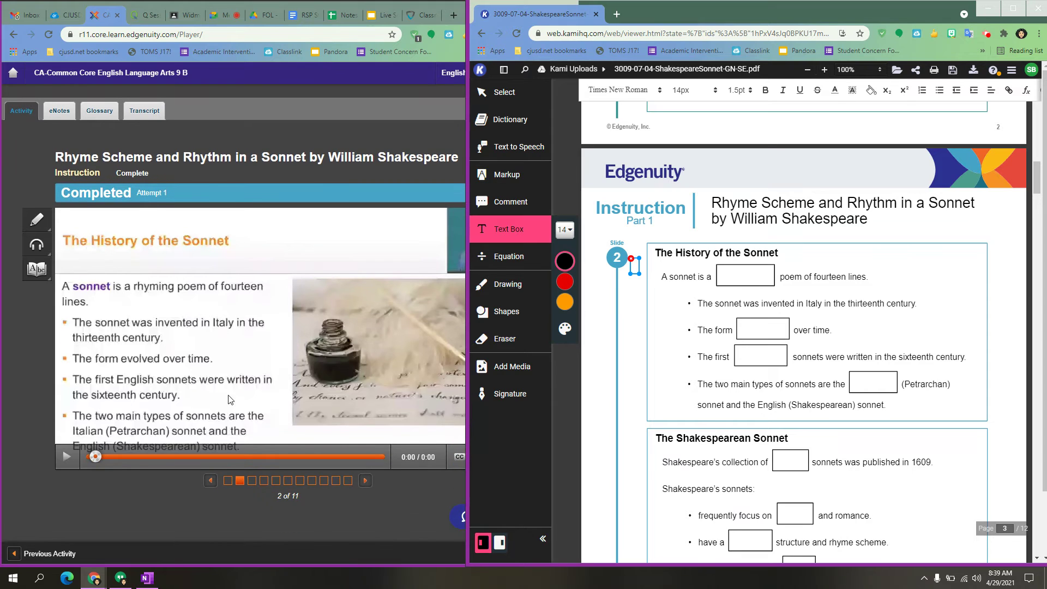
left_click(240, 482)
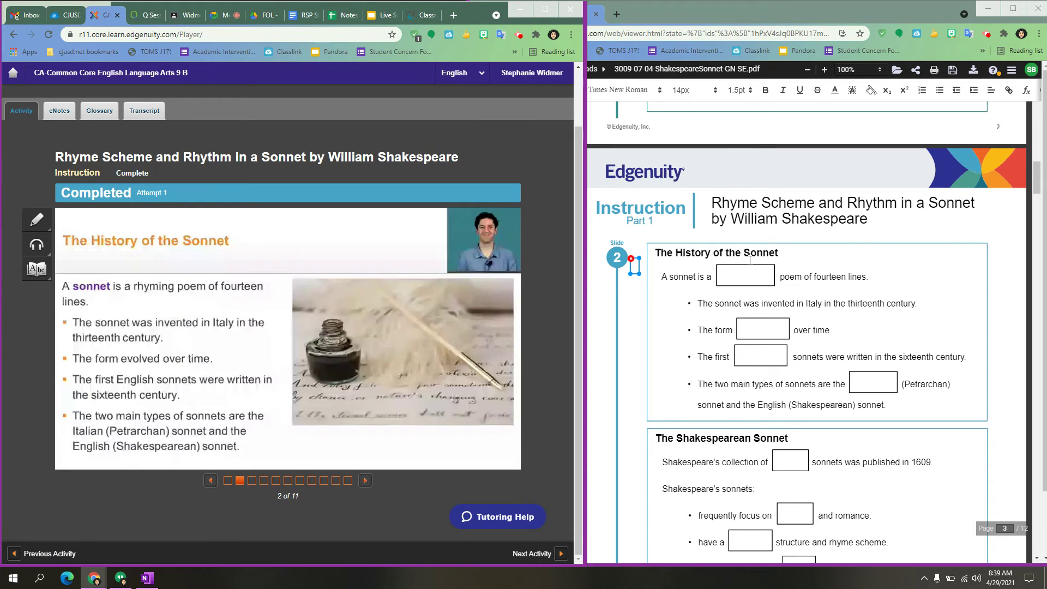
scroll(750, 260, "down", 2)
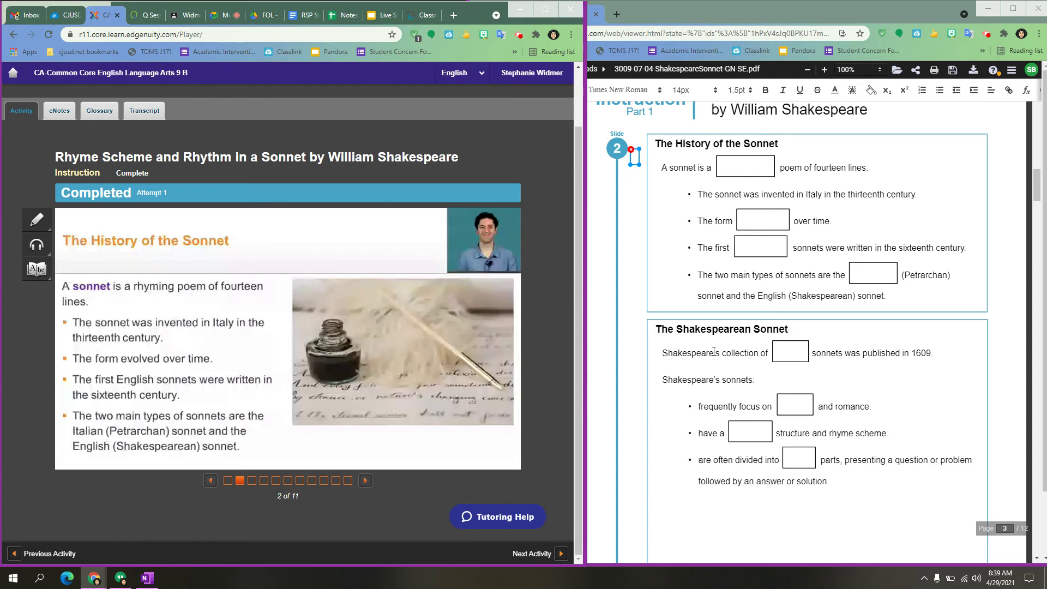
scroll(662, 231, "down", 8)
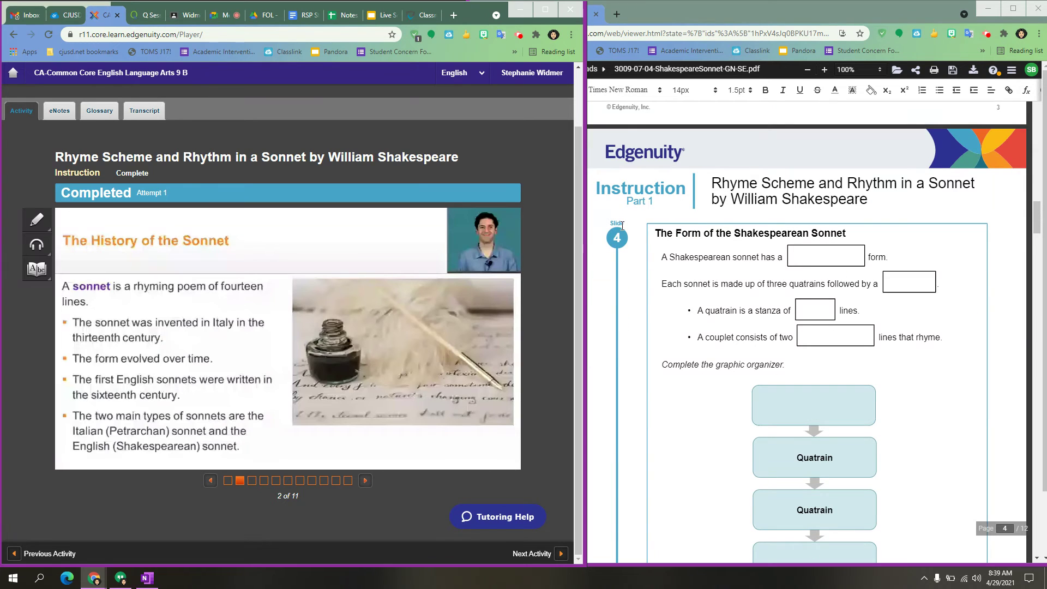
left_click(262, 480)
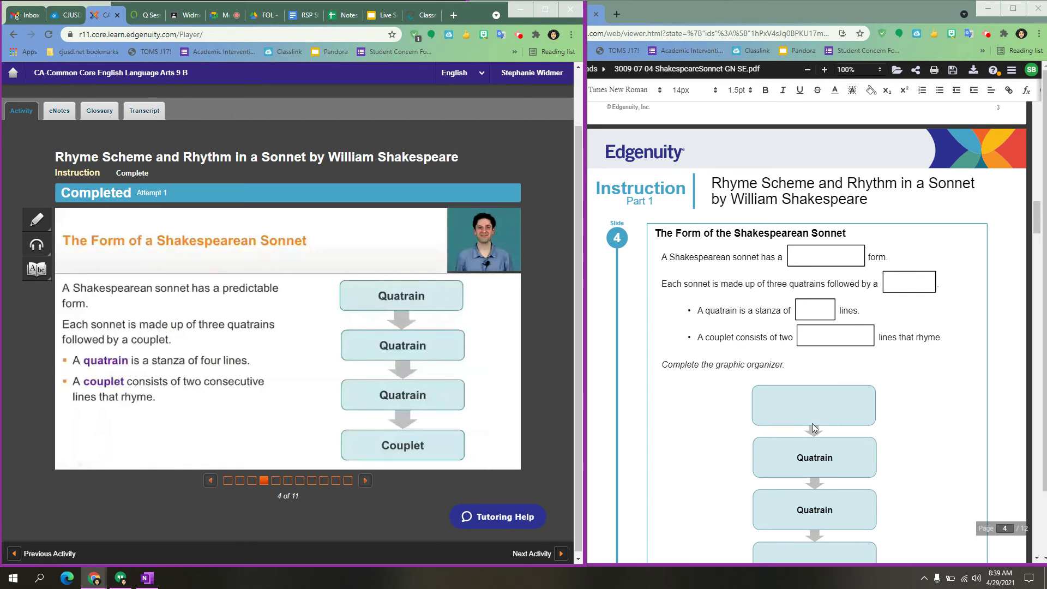
scroll(699, 308, "down", 10)
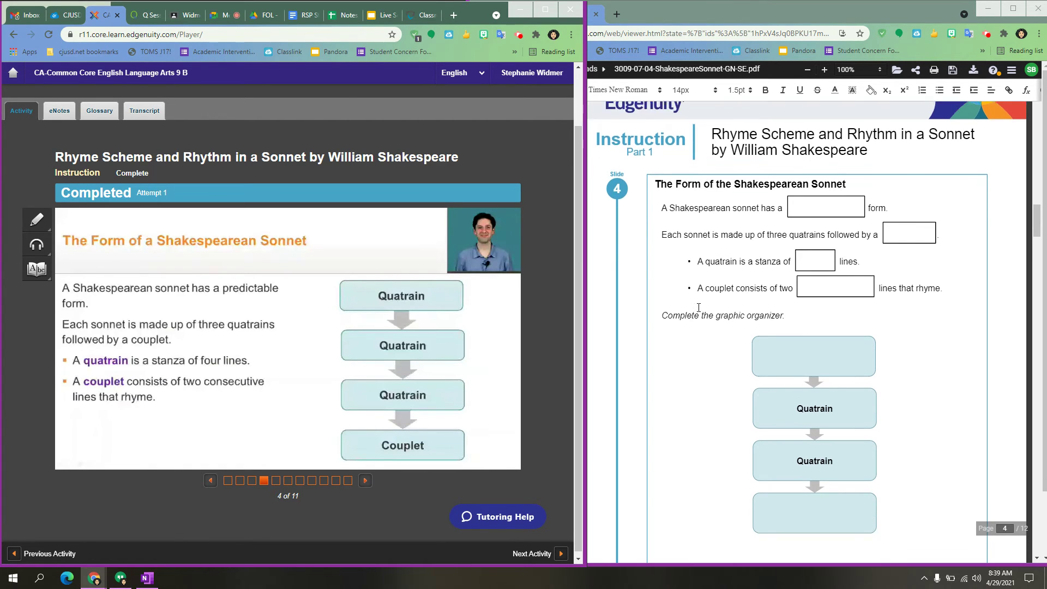
scroll(703, 304, "down", 10)
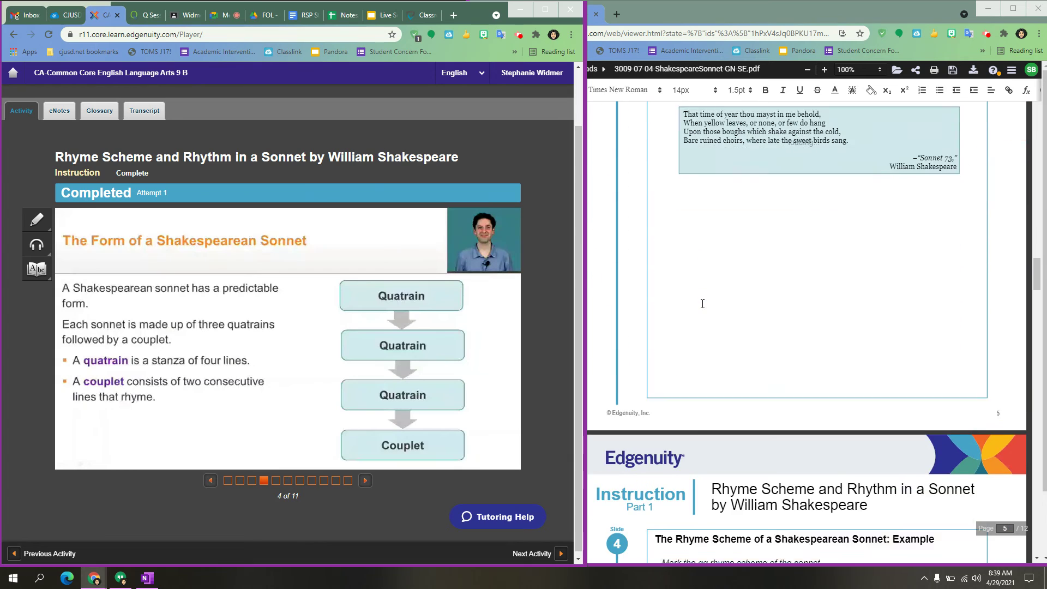
scroll(707, 308, "down", 7)
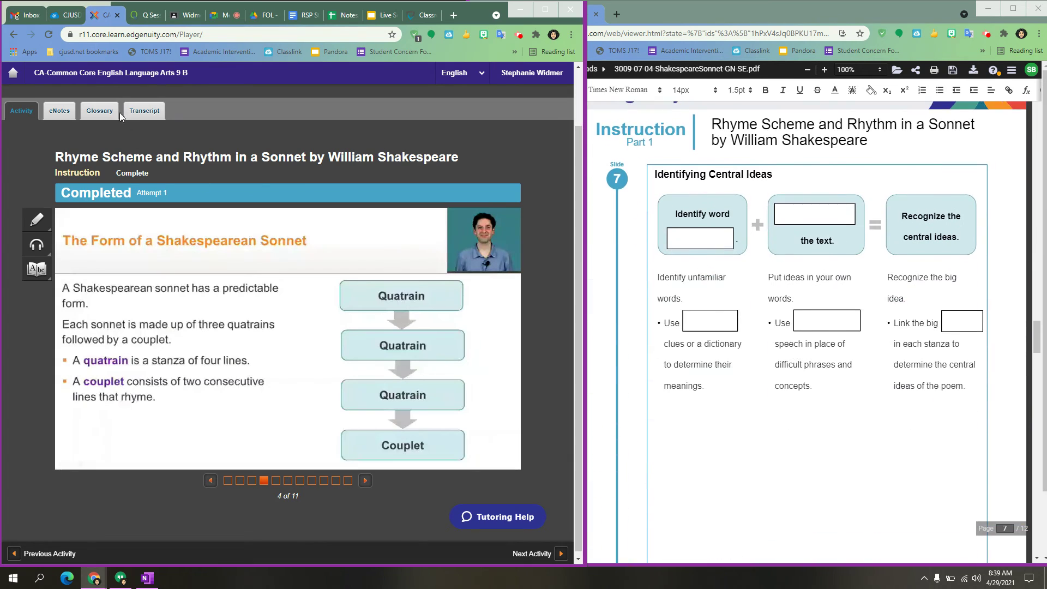
Step: Check the Edgenuity Glossary, return to the Activity slides, and scroll Kami's notes to page 12's Summary
left_click(100, 114)
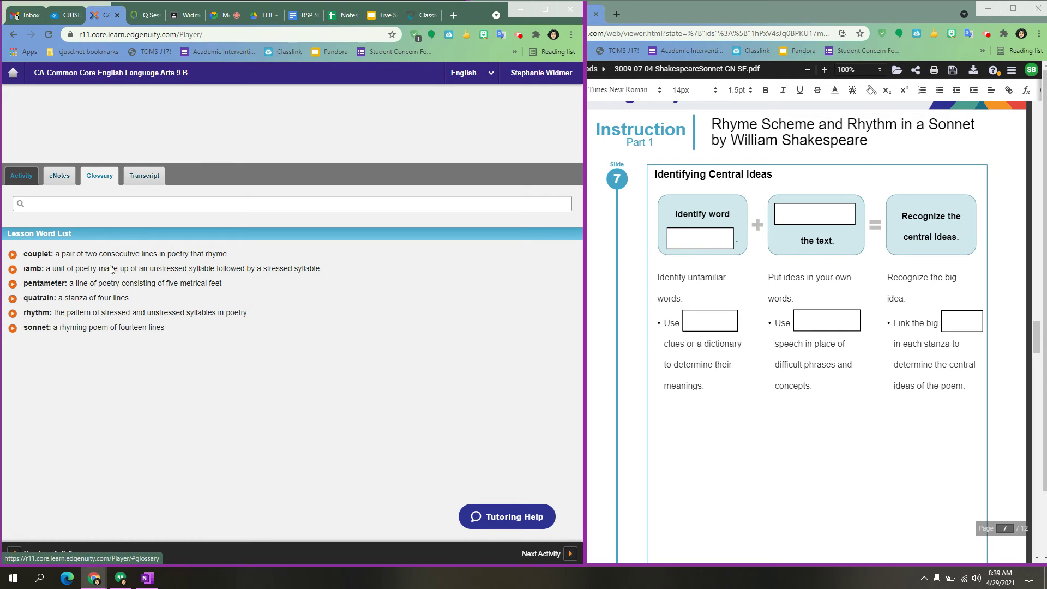
left_click(23, 184)
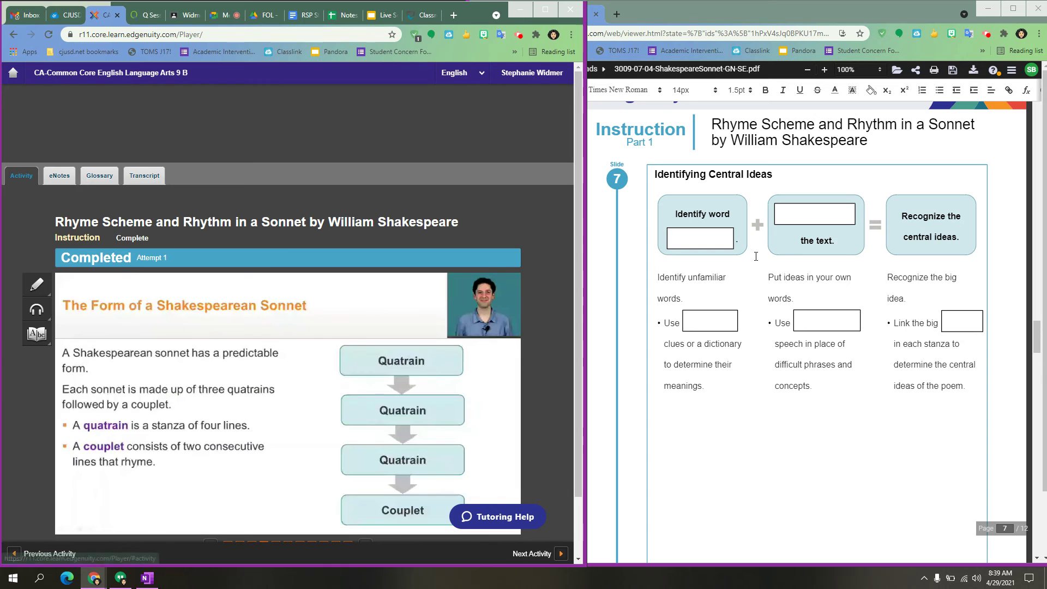
scroll(752, 238, "down", 10)
scroll(752, 239, "down", 15)
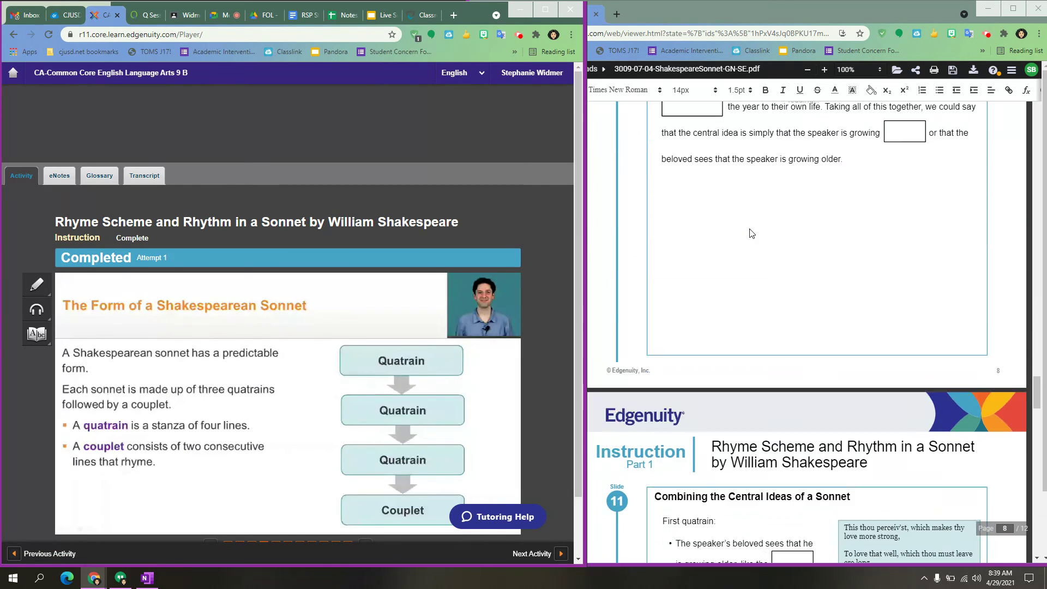
scroll(749, 235, "down", 8)
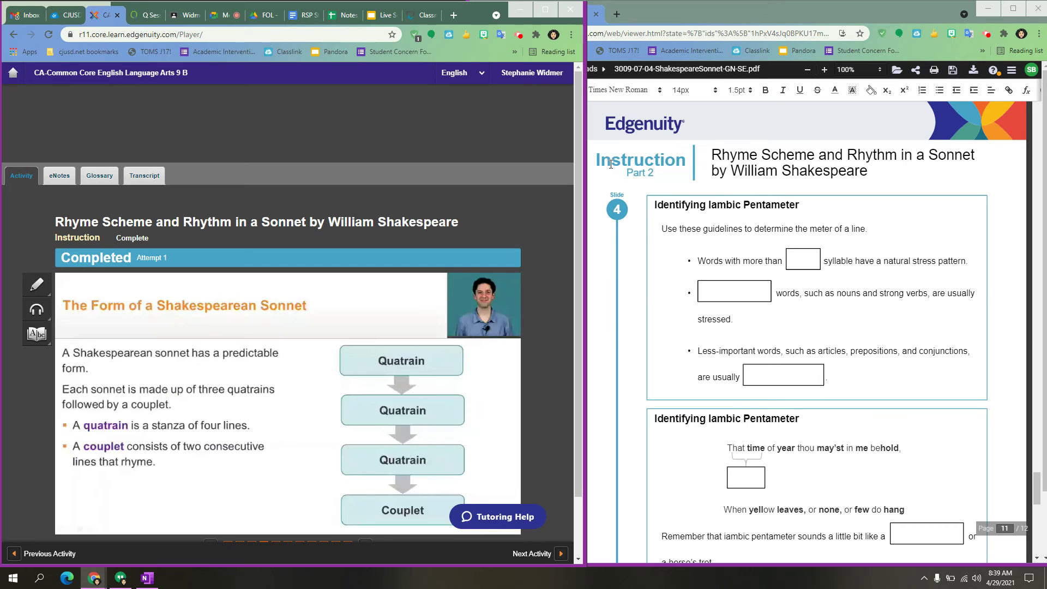
scroll(688, 167, "down", 12)
scroll(607, 210, "up", 3)
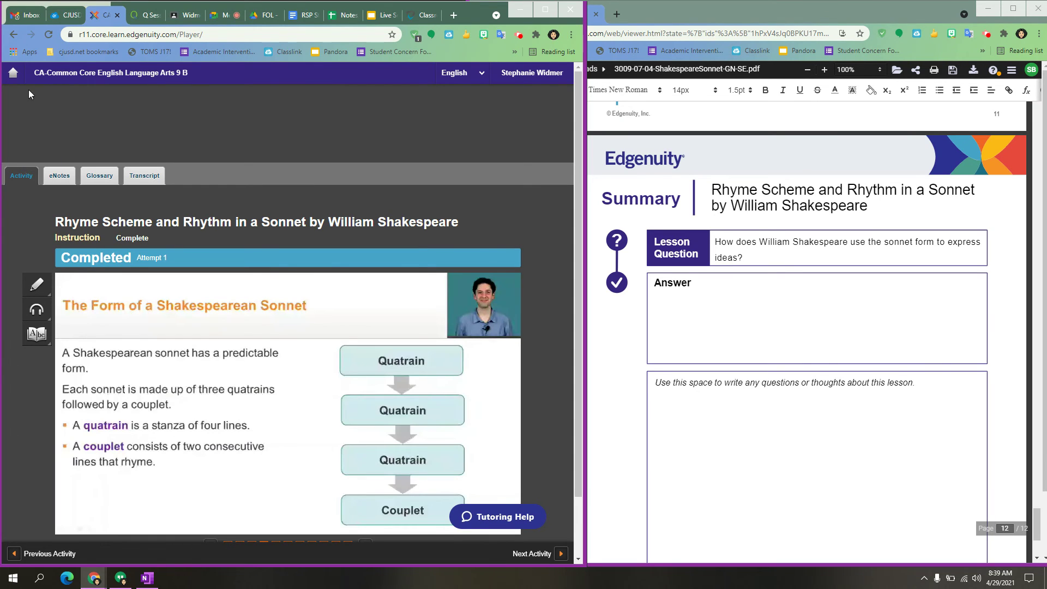
Step: From the dashboard, open the English Language Arts 9 B course map and the sonnet lesson's Summary activity
left_click(13, 72)
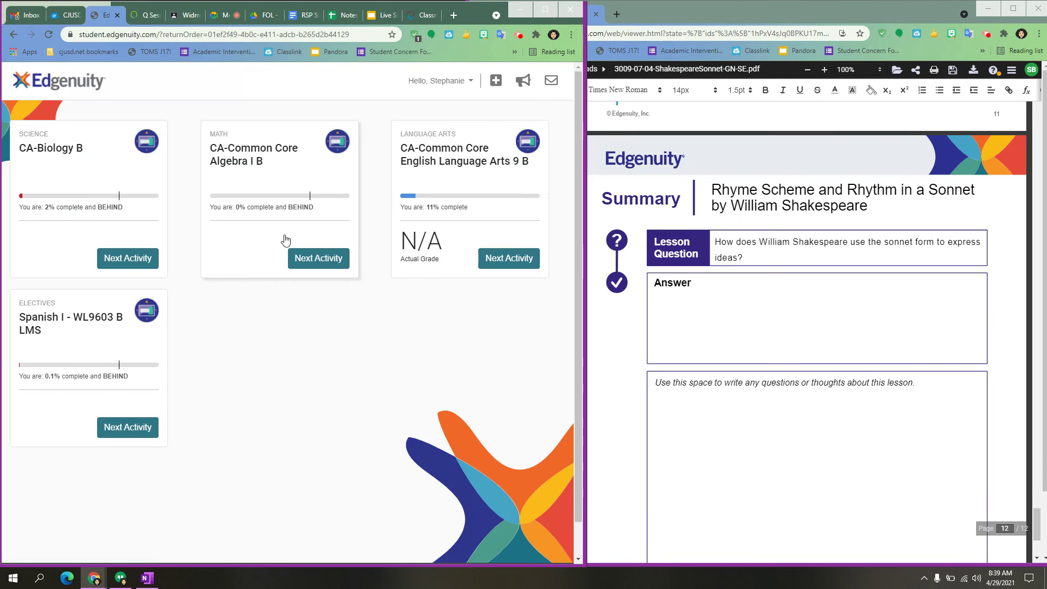
left_click(435, 163)
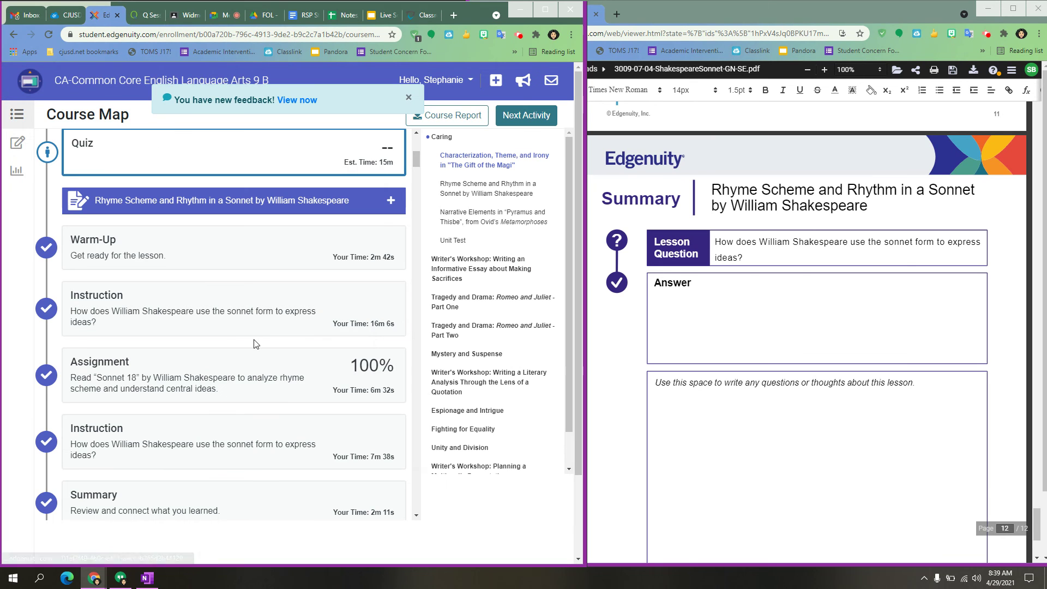
scroll(152, 398, "down", 4)
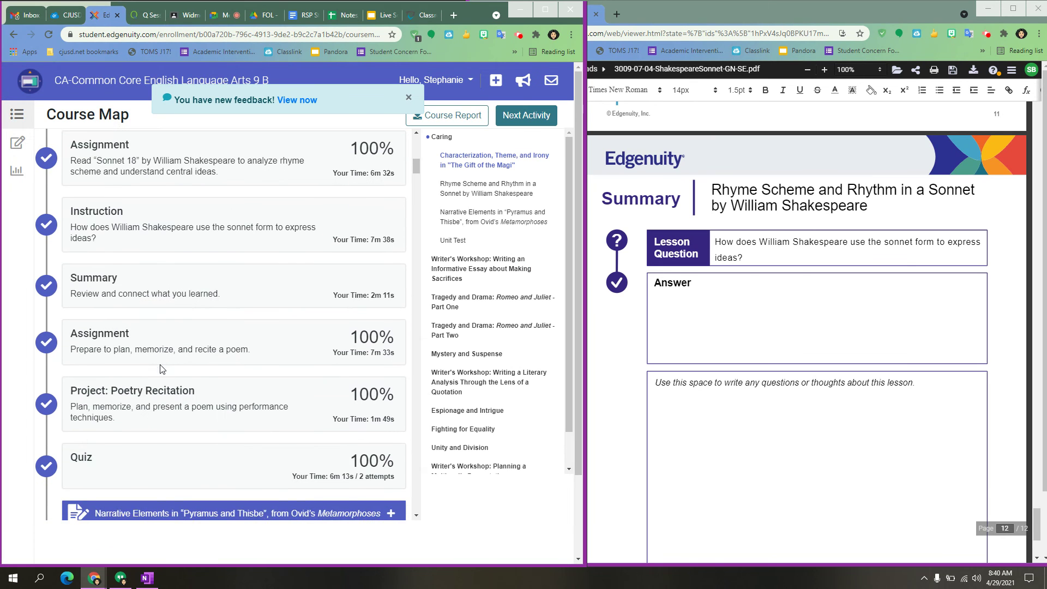
left_click(100, 280)
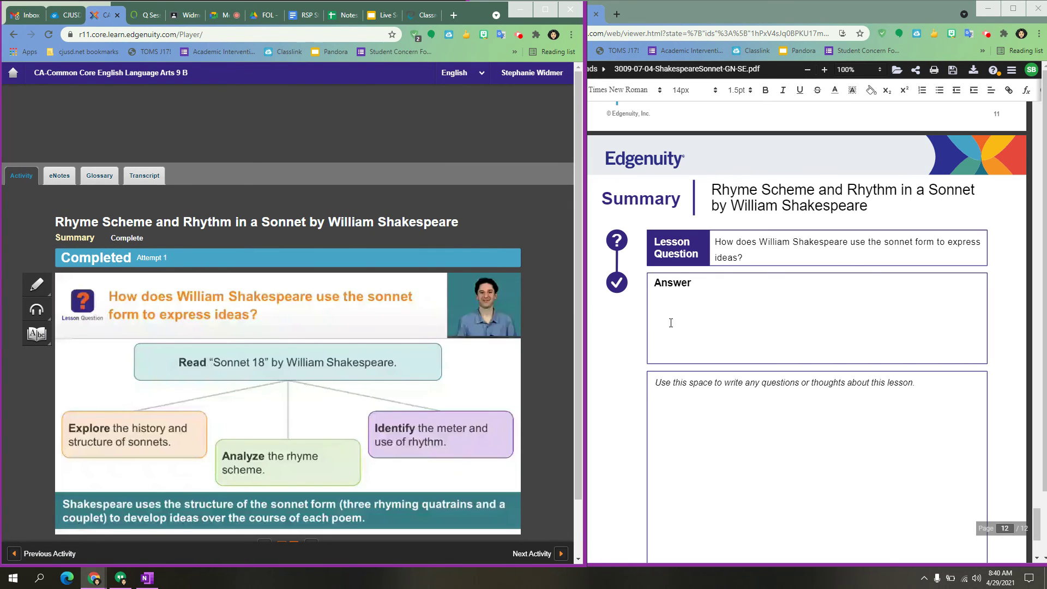
scroll(732, 289, "down", 3)
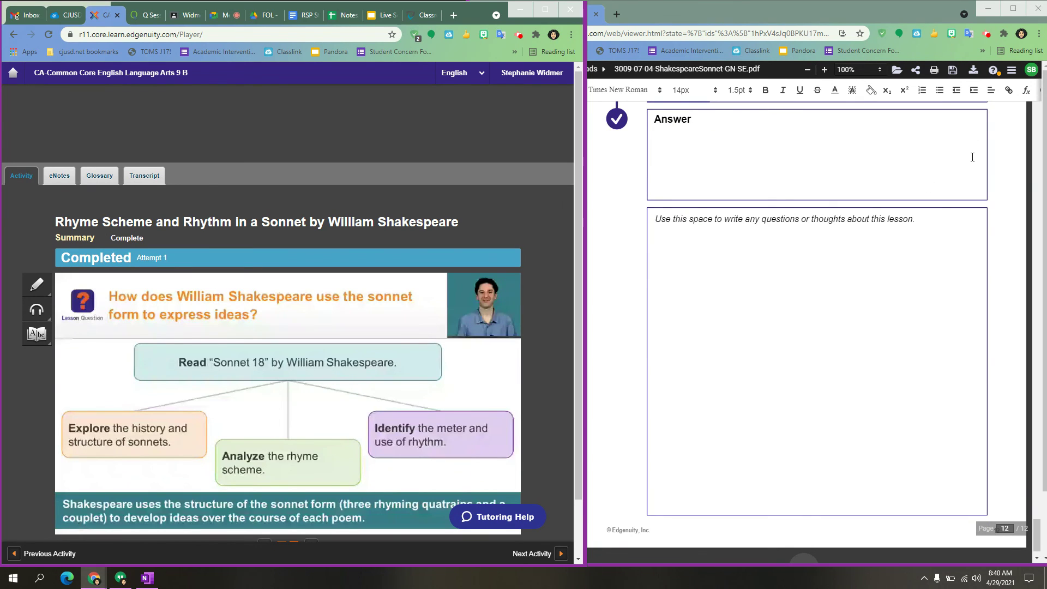
Step: Maximize the Kami notes window and save the annotated PDF to Google Drive with Save Now
left_click(1013, 8)
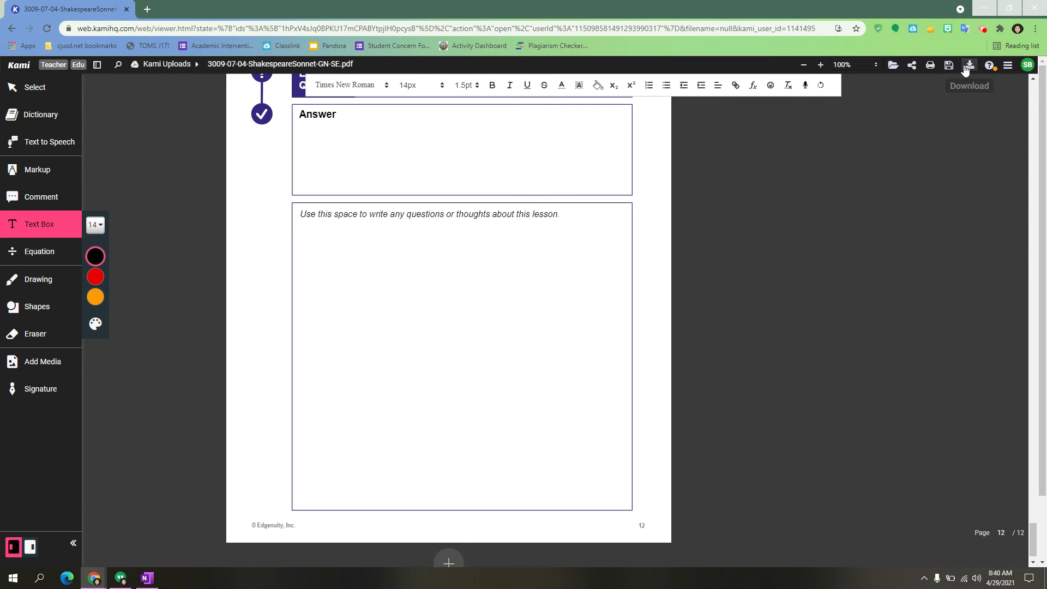
left_click(952, 68)
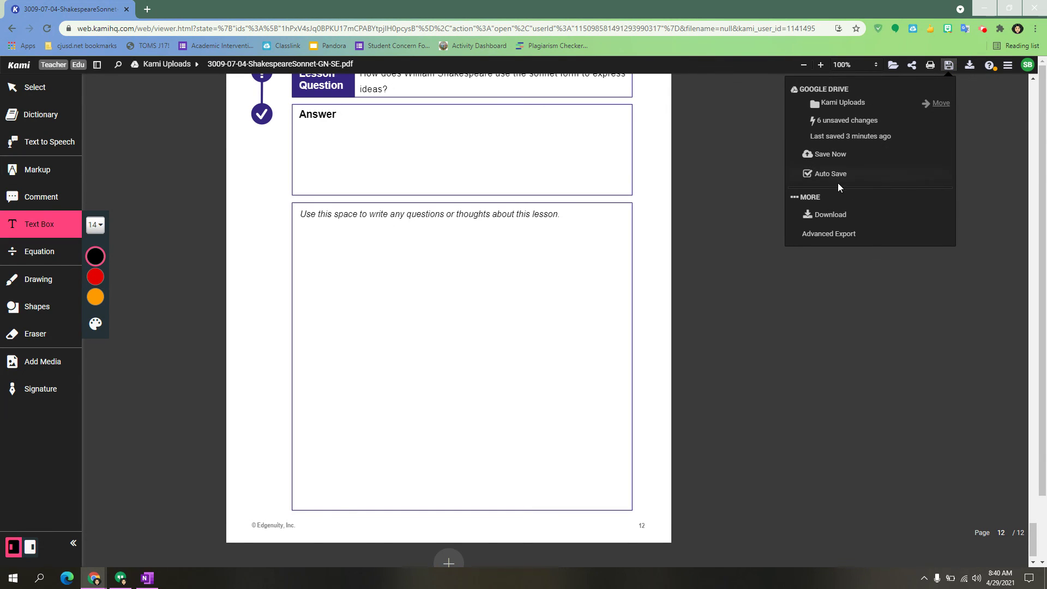
left_click(829, 154)
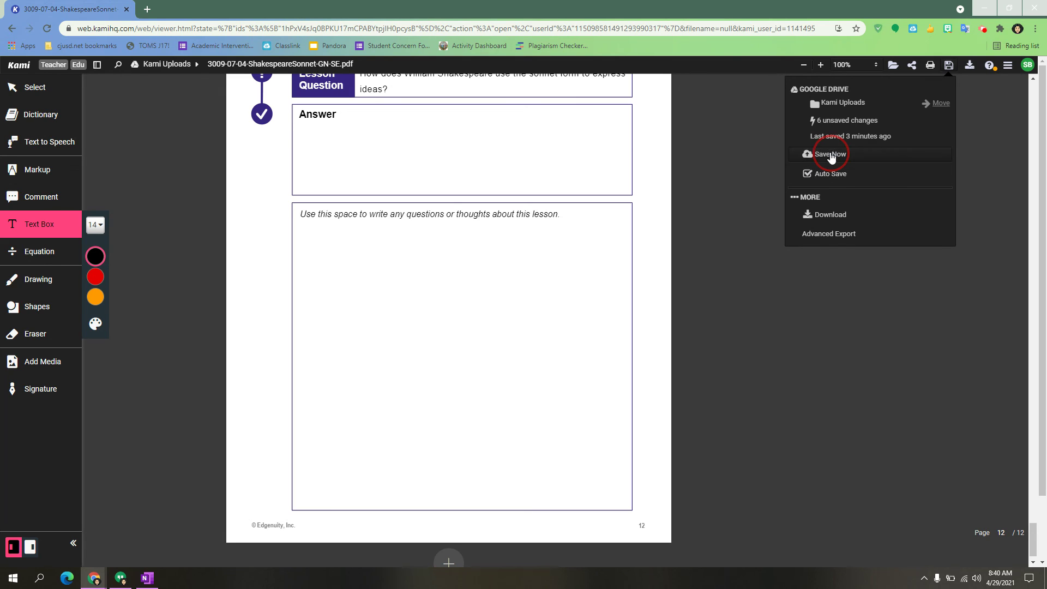